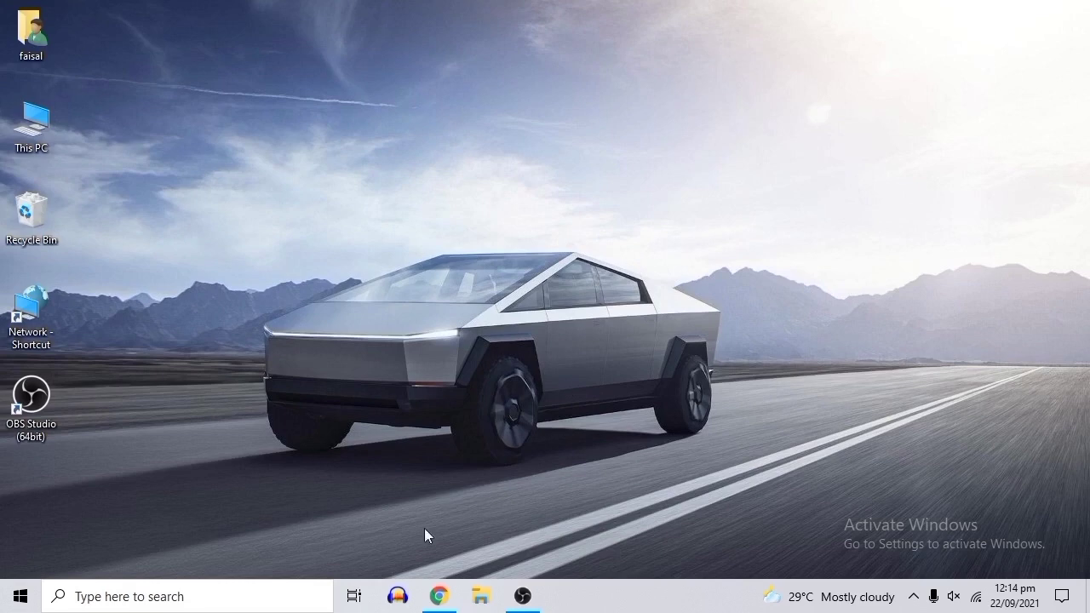
# Restore the Chrome window showing the Binance home page at binance.com/en from the taskbar.
pyautogui.click(432, 591)
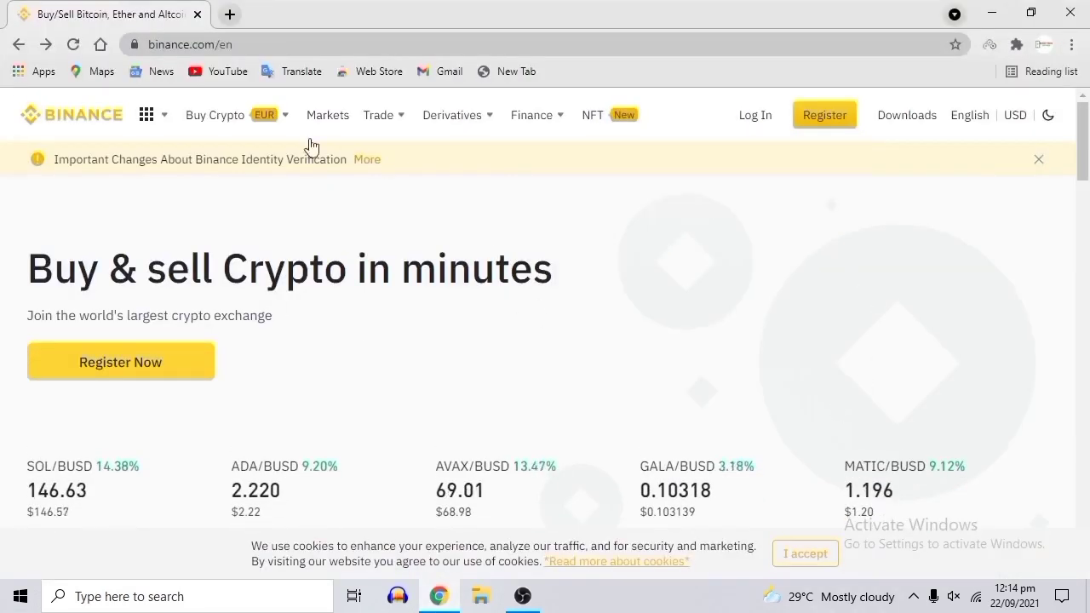
pyautogui.moveTo(309, 143)
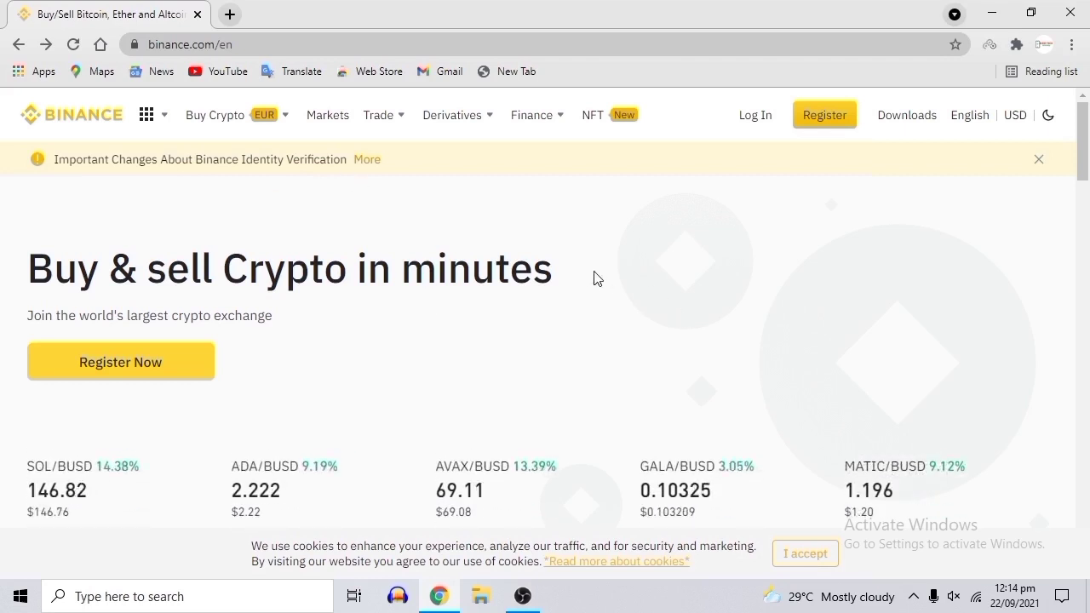
pyautogui.moveTo(593, 277); pyautogui.dragTo(8, 243)
pyautogui.click(154, 203)
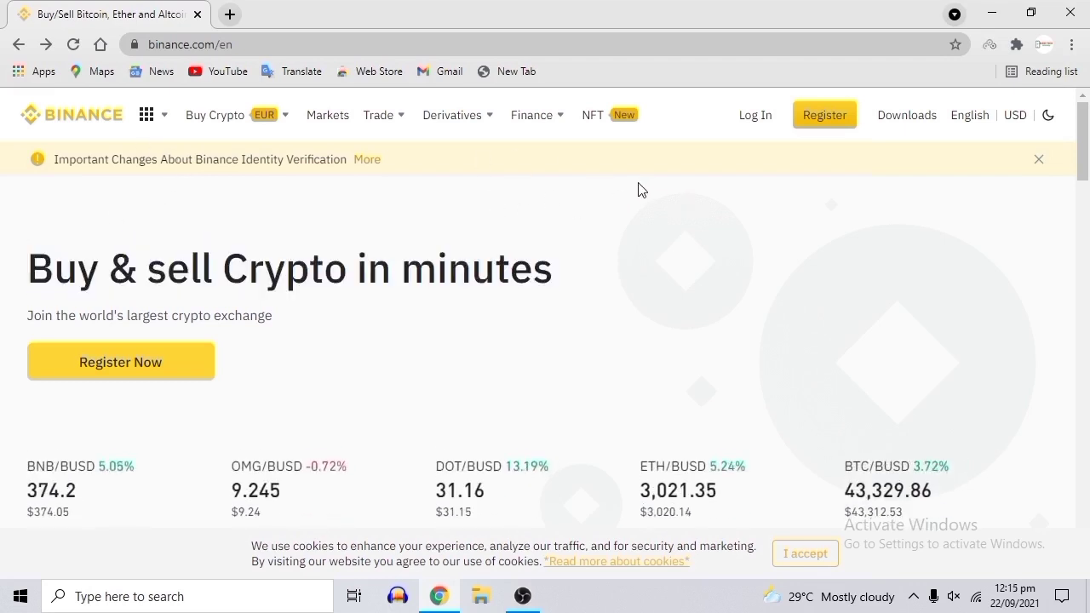
pyautogui.scroll(-1, 596, 247)
pyautogui.scroll(1, 536, 225)
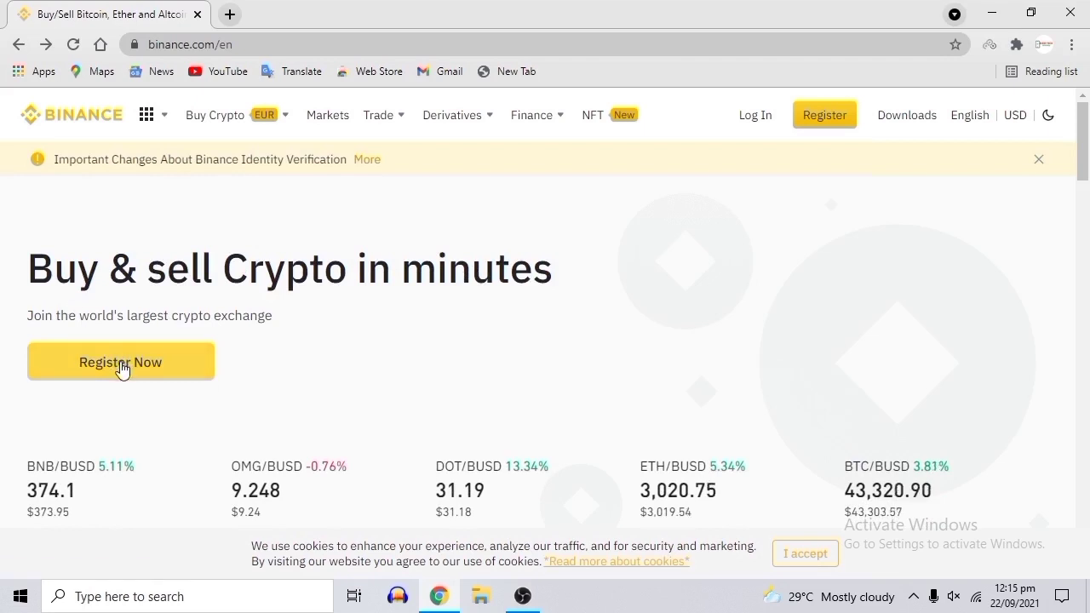
# Open the Binance registration form, keep the Email option, and enter the email address.
pyautogui.click(122, 368)
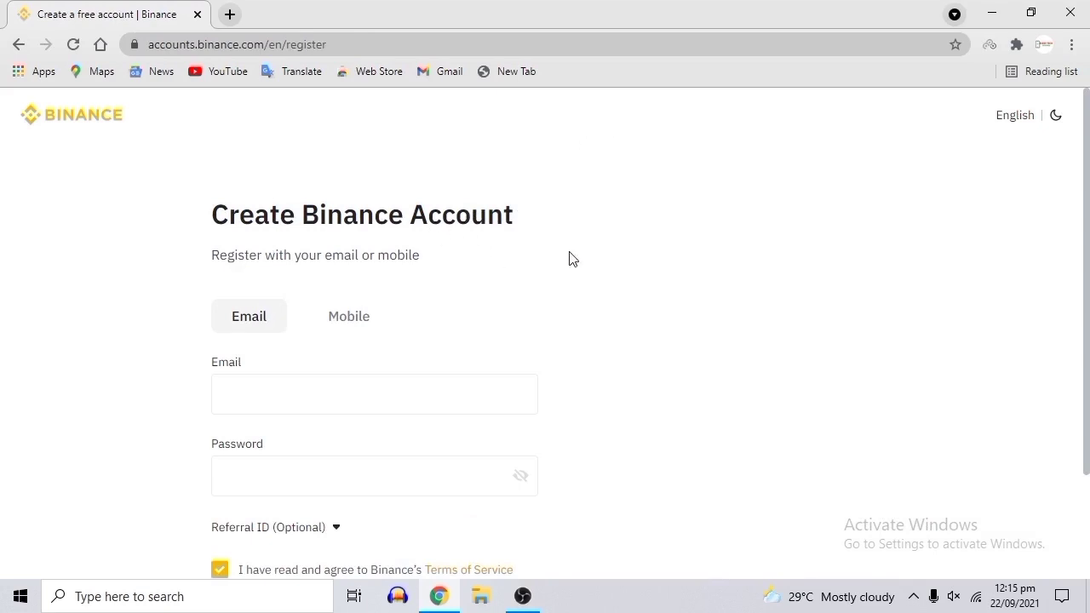
pyautogui.scroll(-2, 319, 354)
pyautogui.click(348, 187)
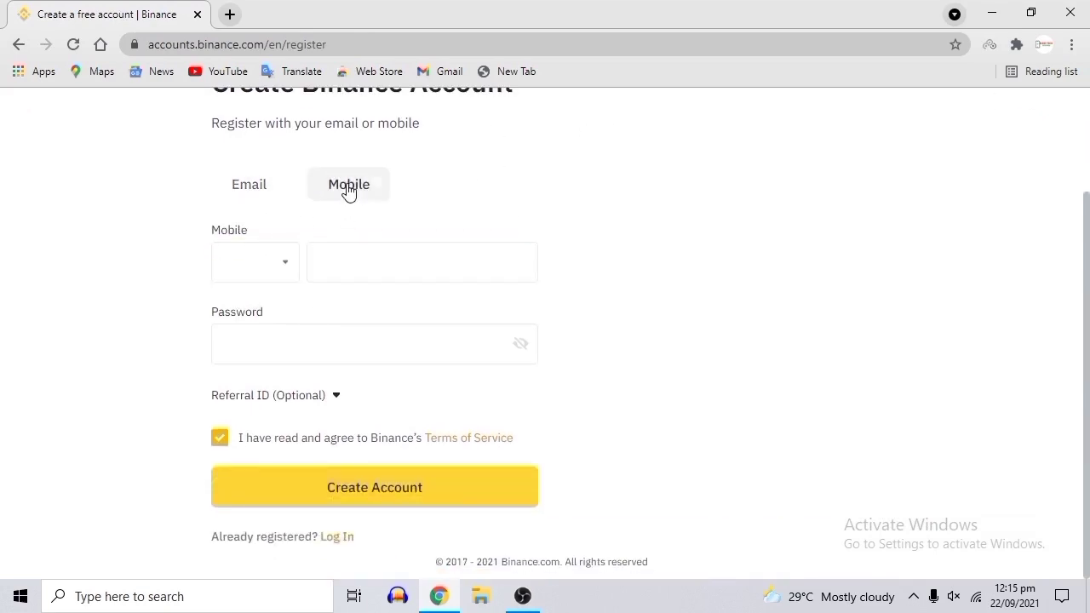
pyautogui.click(252, 186)
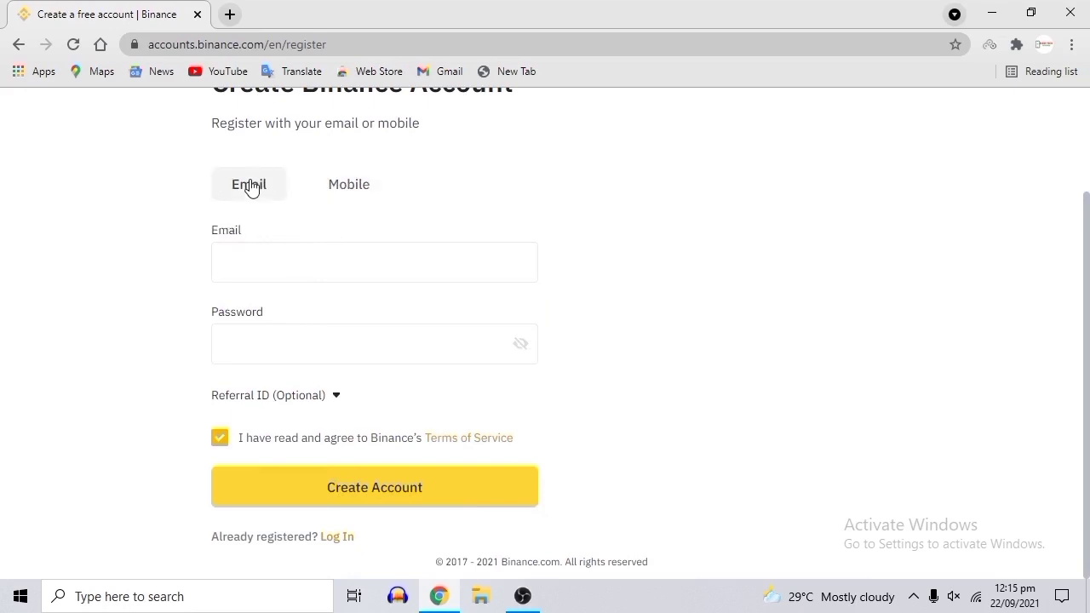
pyautogui.click(344, 259)
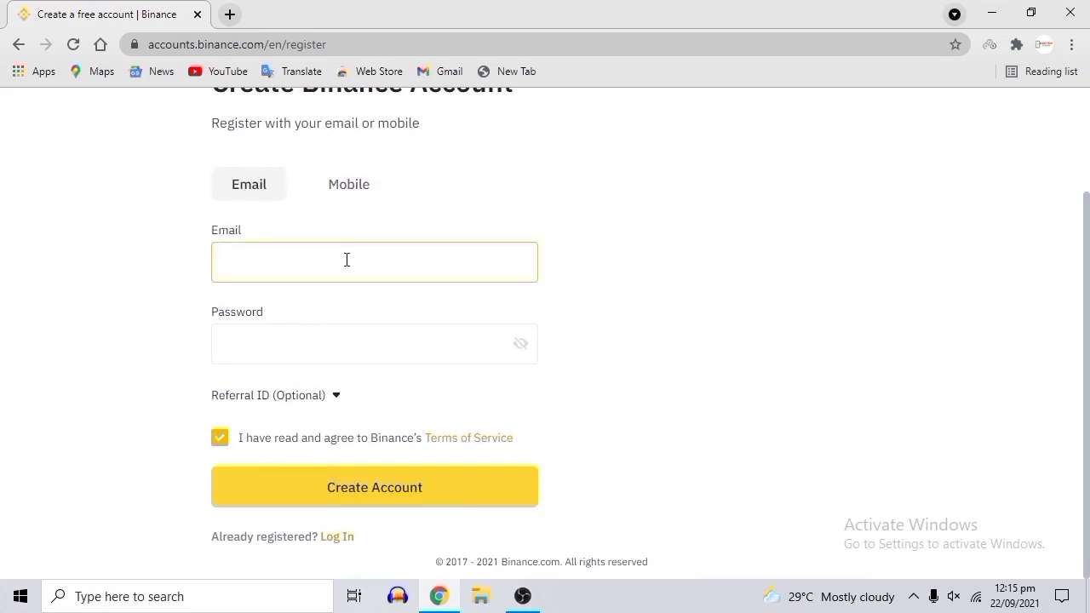
pyautogui.click(355, 266)
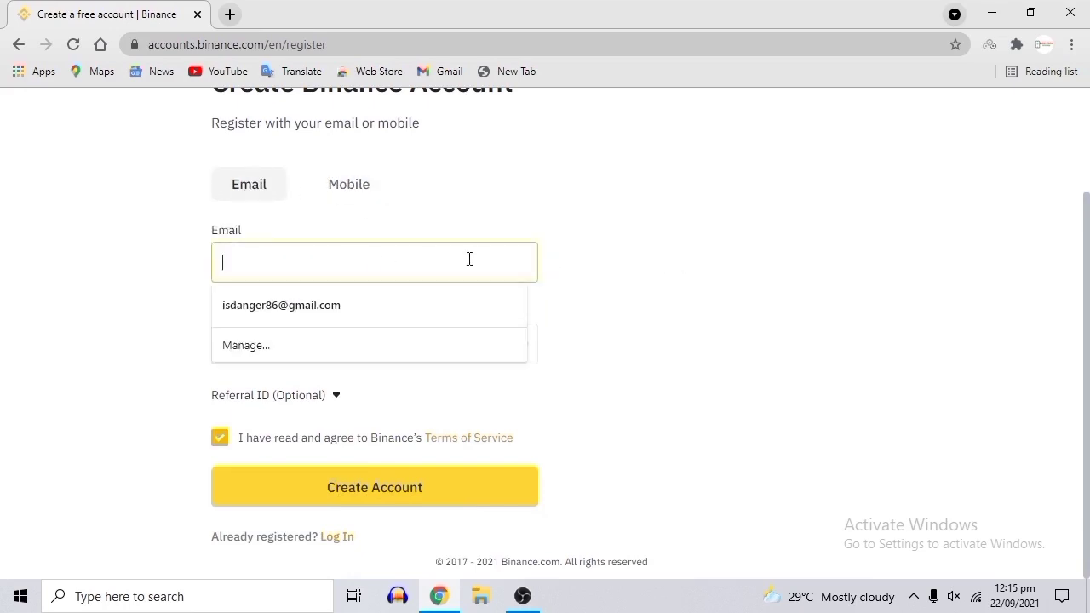
pyautogui.click(384, 329)
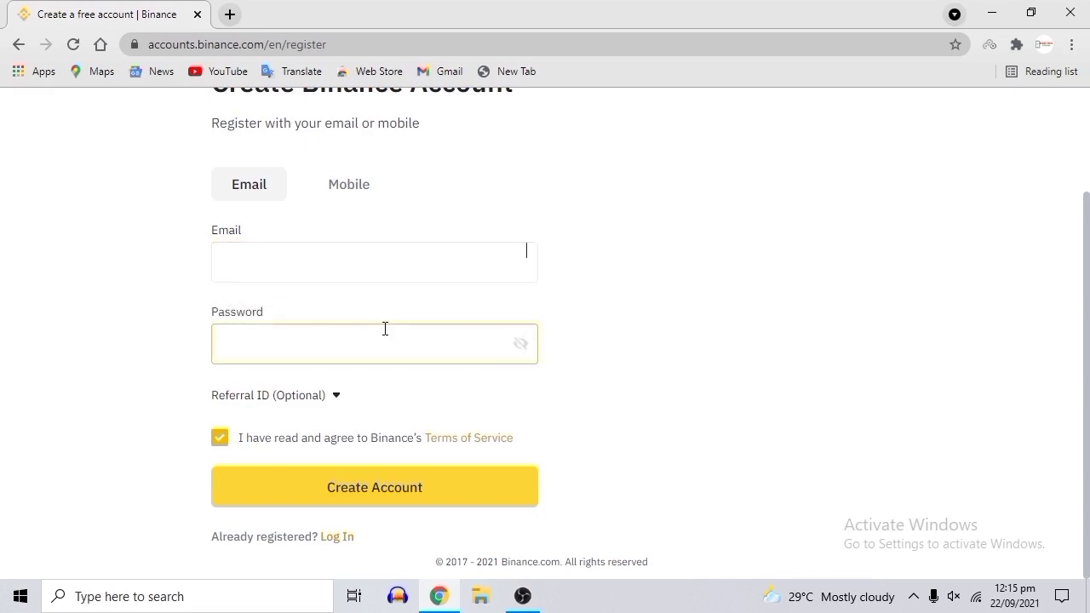
# Enter the account password and paste the referral ID.
pyautogui.click(669, 298)
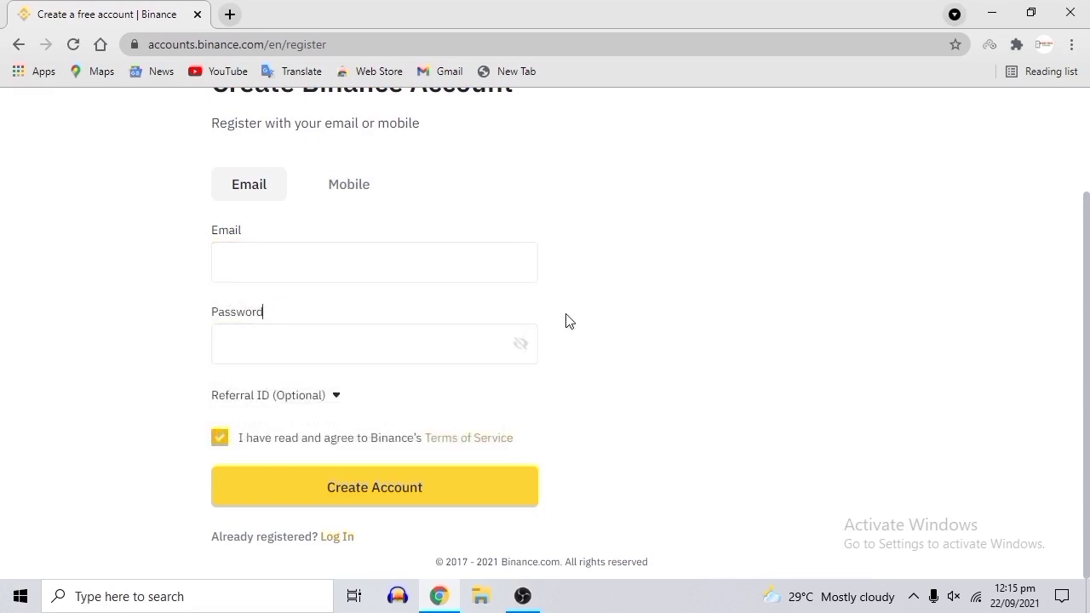
pyautogui.click(367, 340)
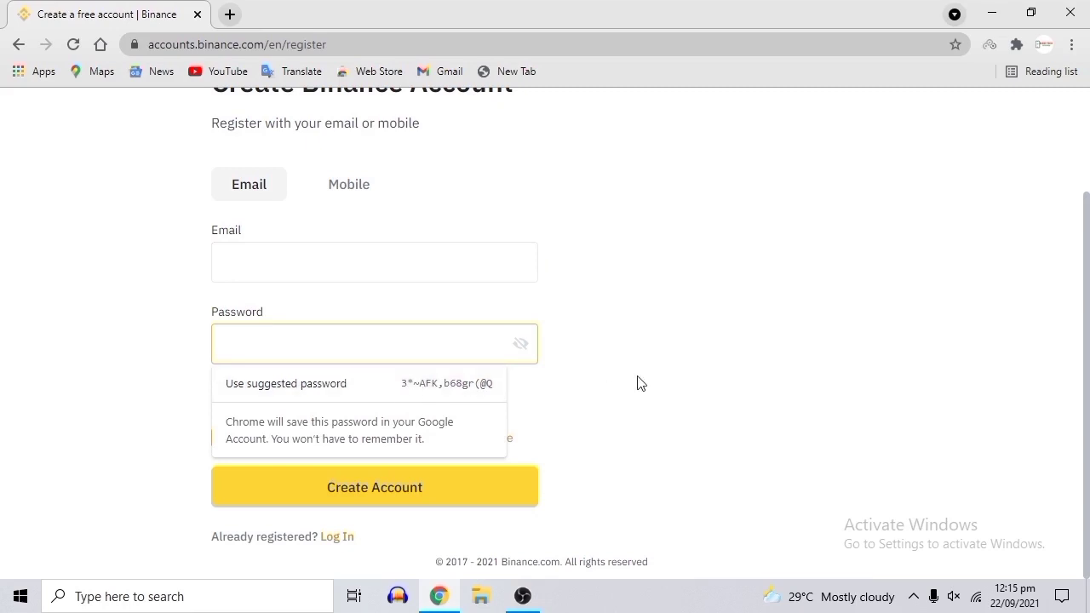
pyautogui.click(670, 329)
pyautogui.click(324, 399)
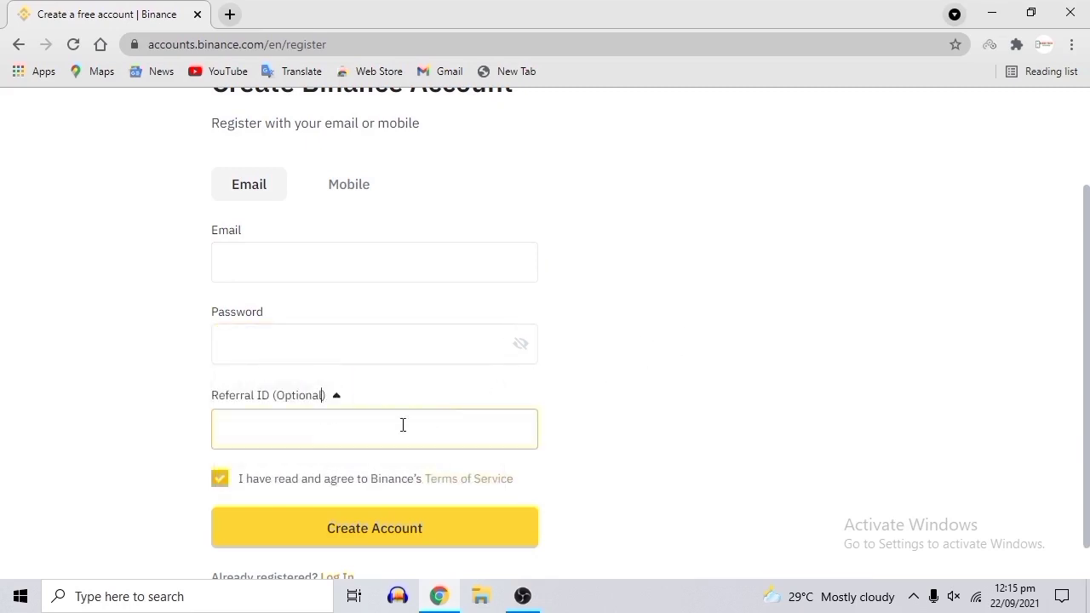
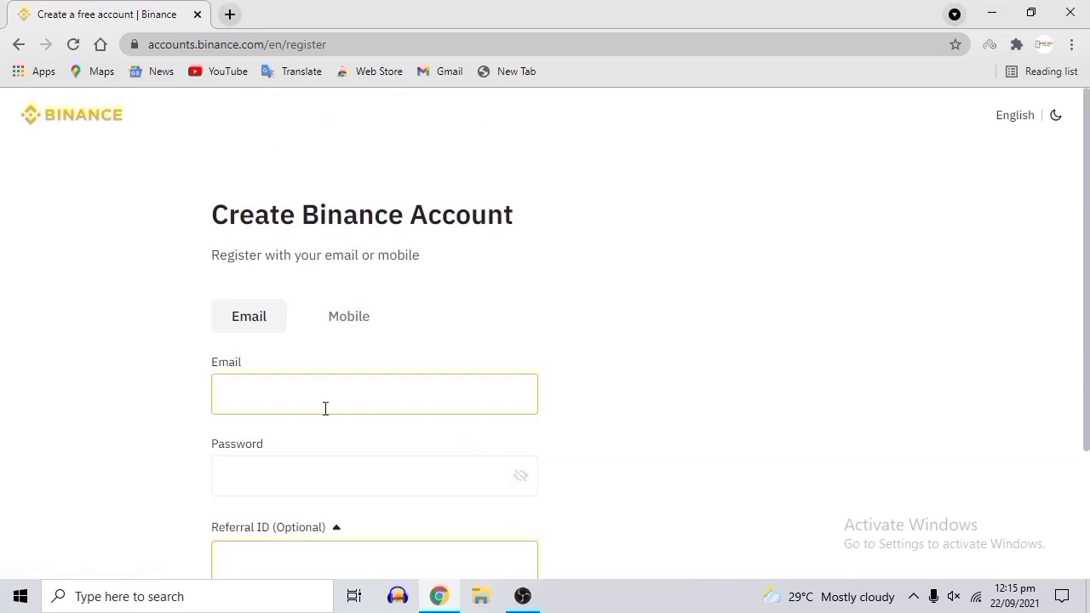
pyautogui.scroll(-2, 325, 408)
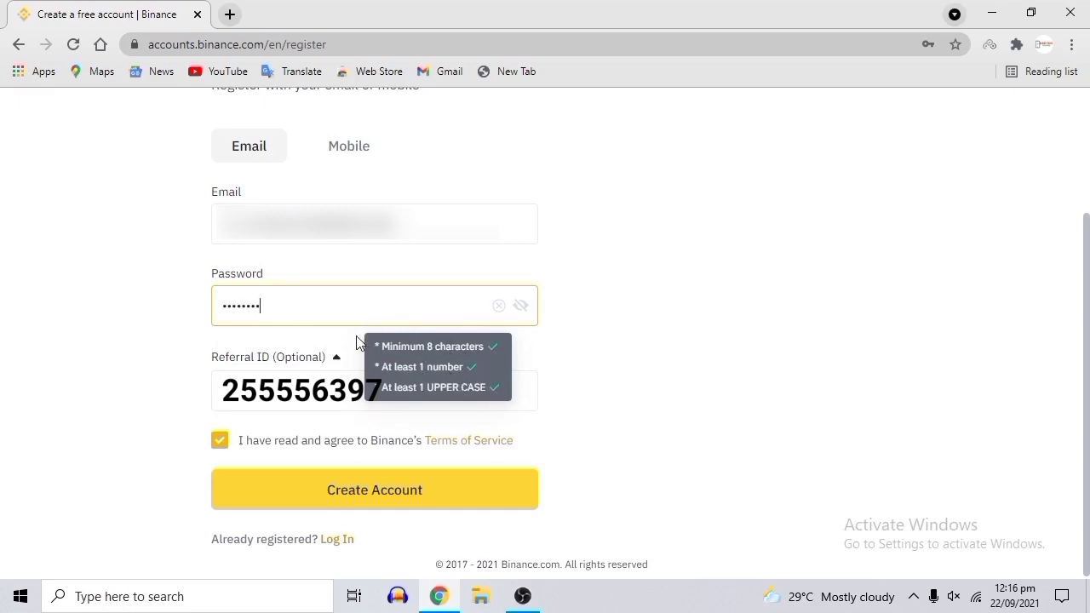
# Replace the password's last character with '1' and submit the Create Account form.
pyautogui.click(635, 326)
pyautogui.click(234, 317)
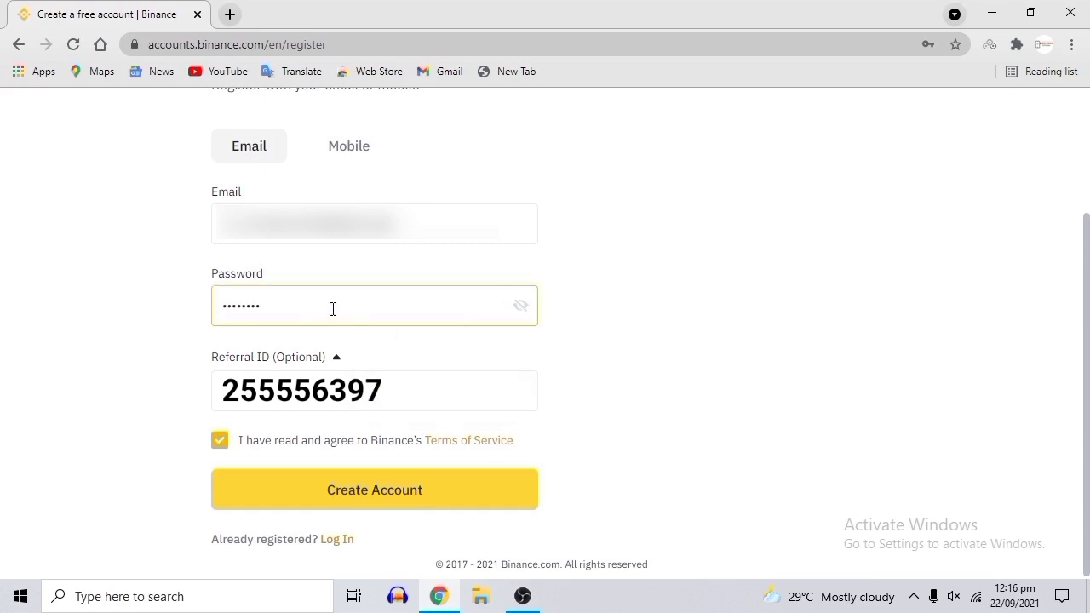
pyautogui.click(587, 298)
pyautogui.click(406, 302)
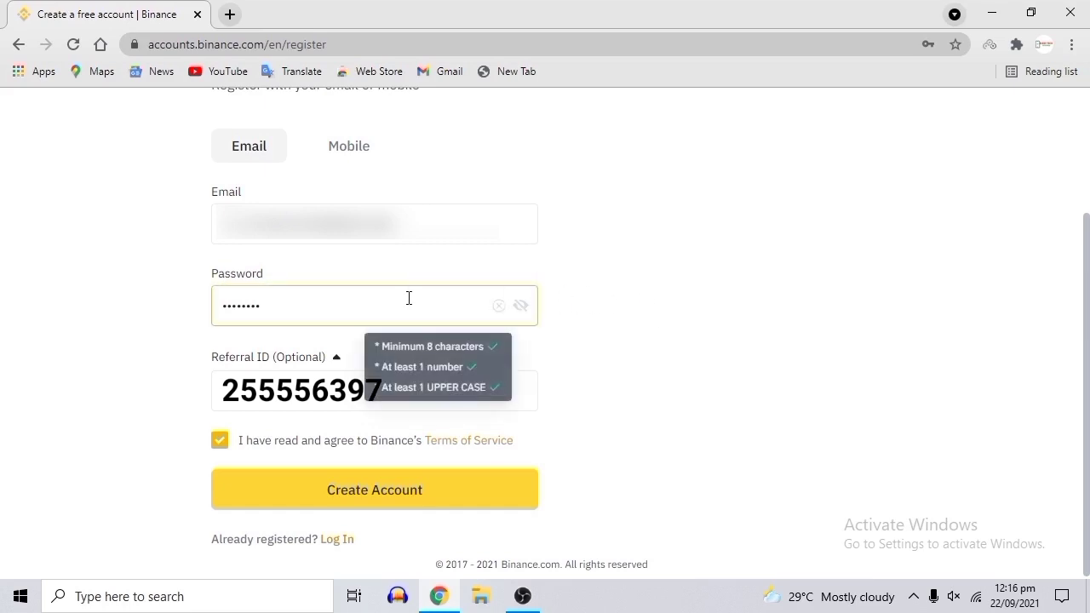
pyautogui.press('BackSpace')
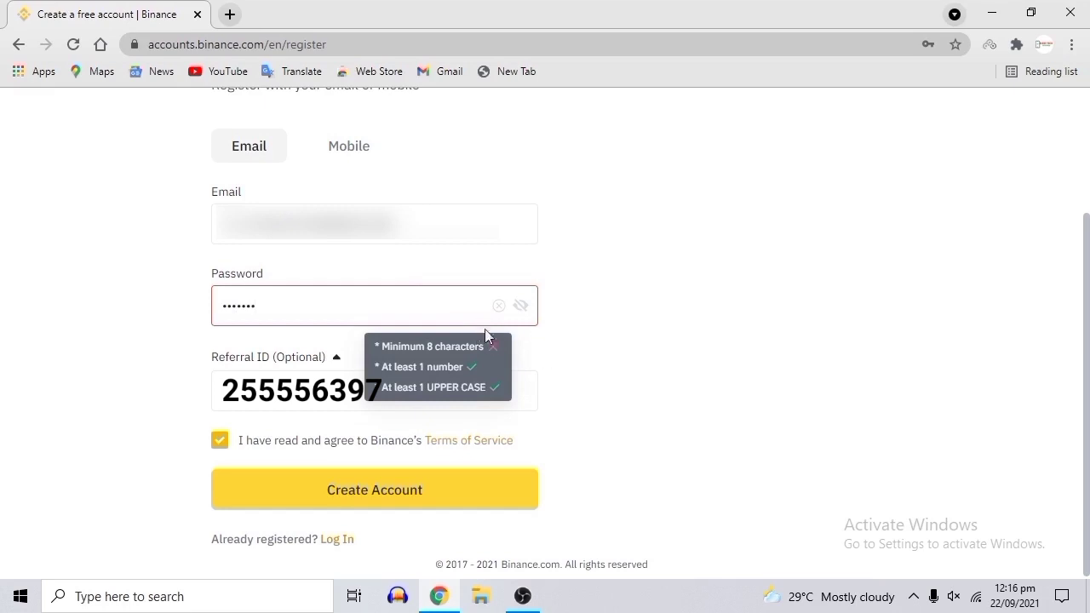
pyautogui.write('1')
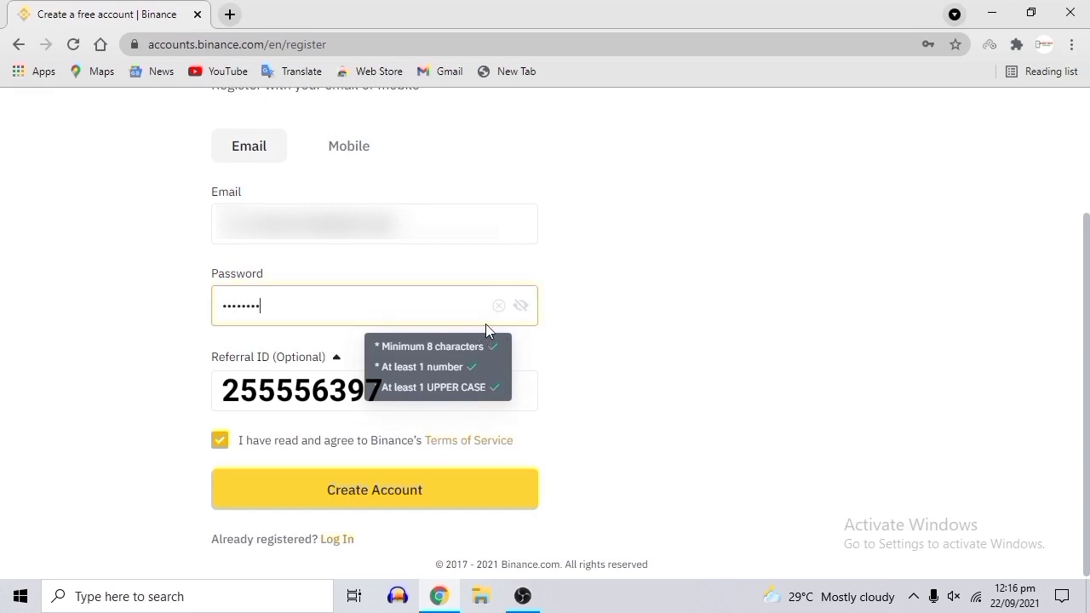
pyautogui.click(228, 385)
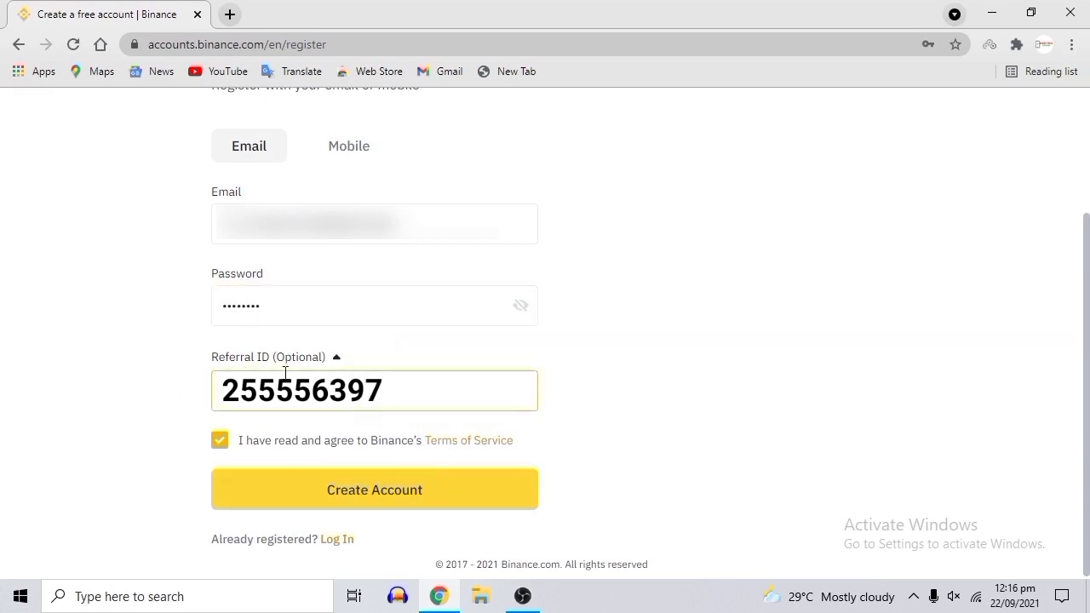
pyautogui.click(415, 495)
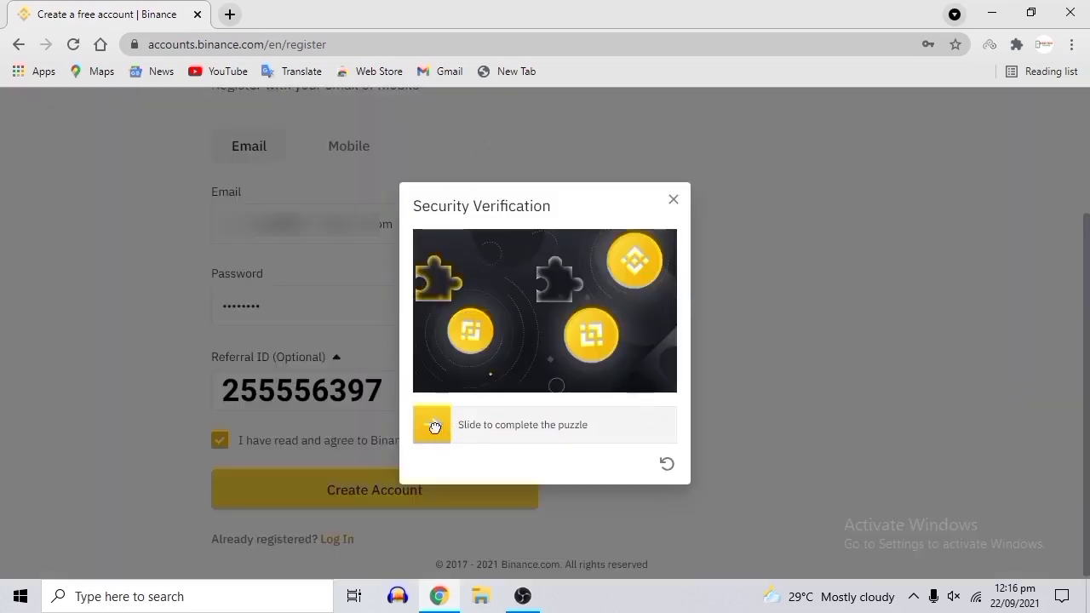
# Solve the slider puzzle, save the new login in Chrome, and open a new browser tab.
pyautogui.moveTo(433, 426); pyautogui.dragTo(565, 428)
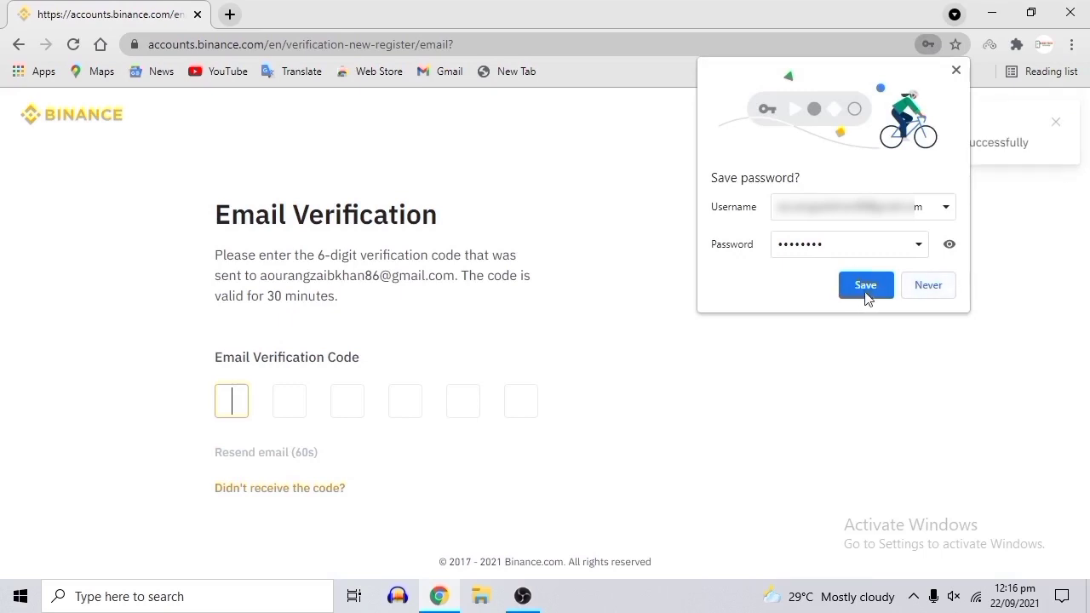
pyautogui.click(864, 288)
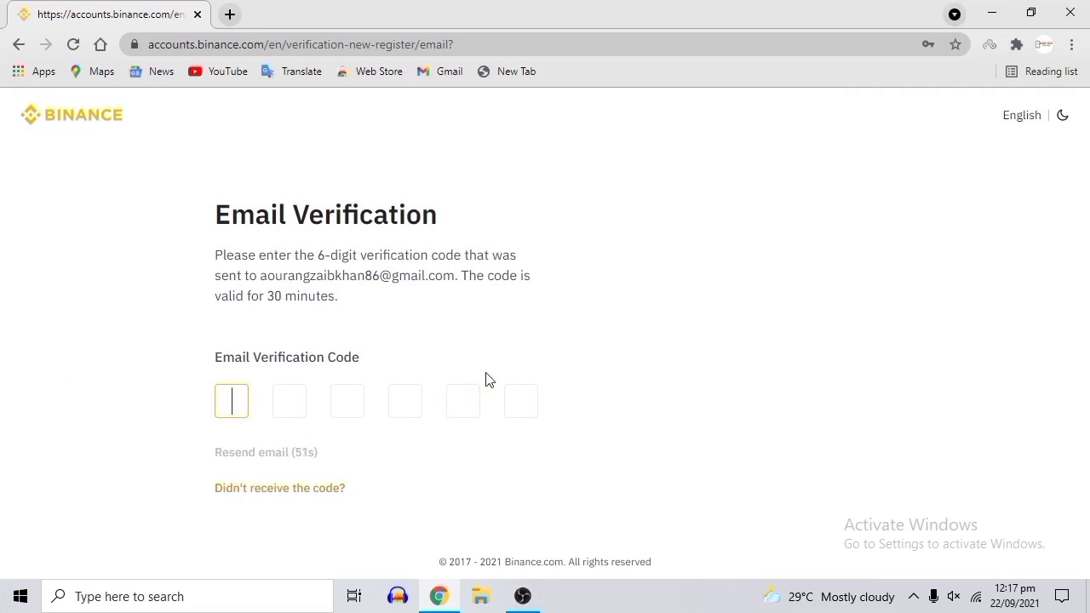
pyautogui.click(230, 15)
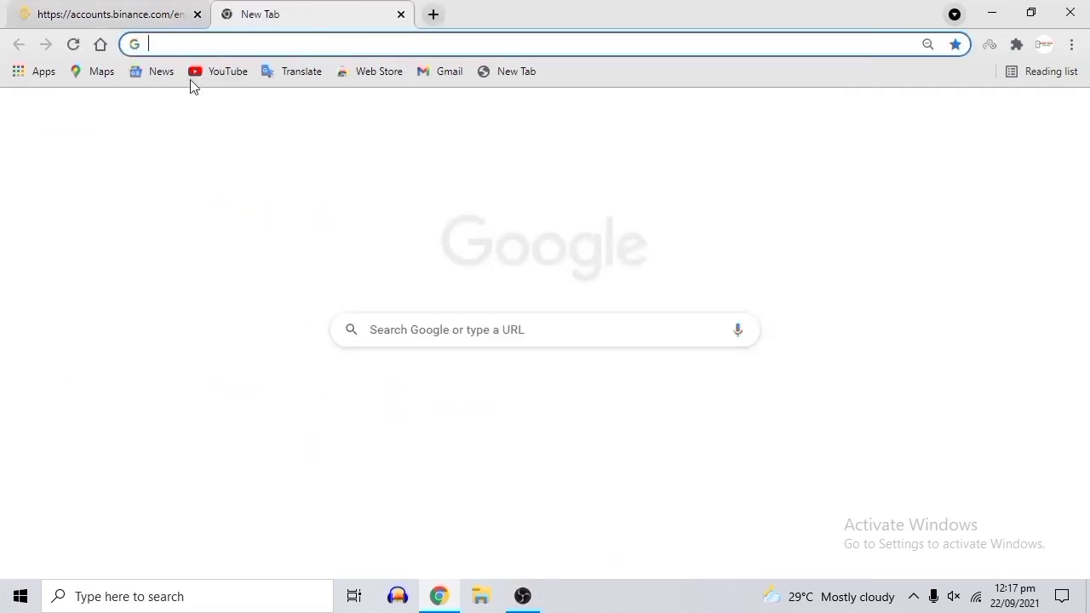
# Copy the activation code from the Binance email in Gmail and paste it into Binance's verification boxes.
pyautogui.click(446, 72)
pyautogui.click(170, 14)
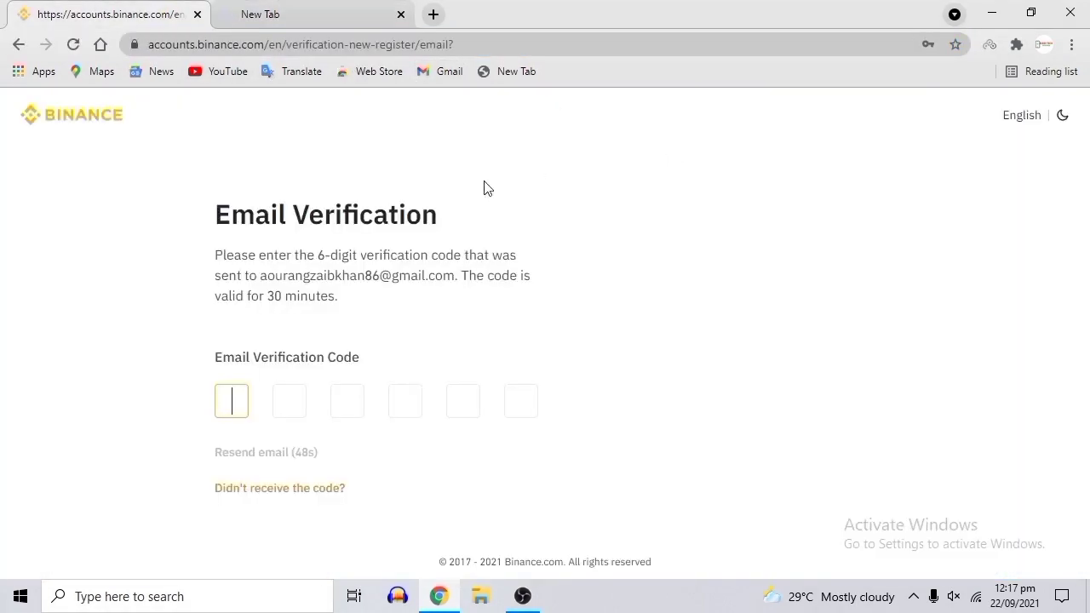
pyautogui.click(332, 17)
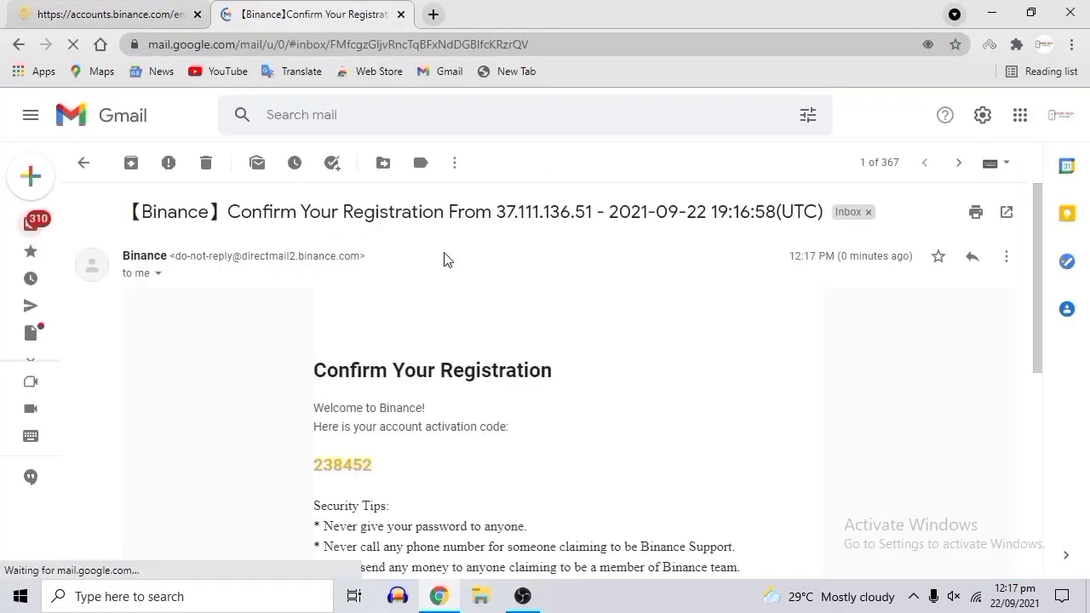
pyautogui.scroll(-2, 594, 374)
pyautogui.scroll(2, 406, 284)
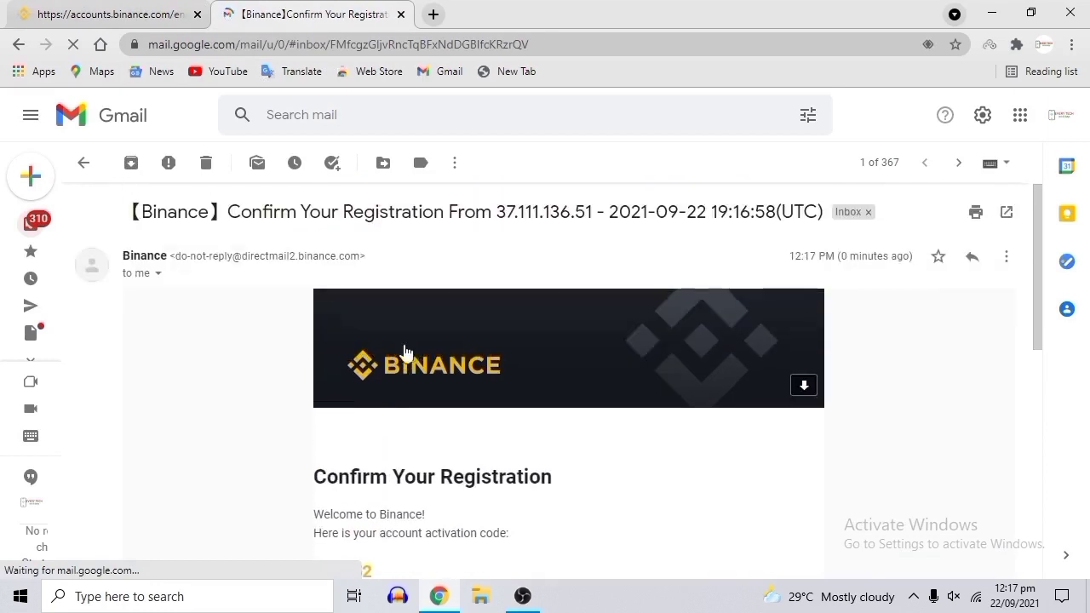
pyautogui.scroll(-2, 457, 358)
pyautogui.moveTo(390, 411); pyautogui.dragTo(312, 407)
pyautogui.hotkey('ctrl', 'c')
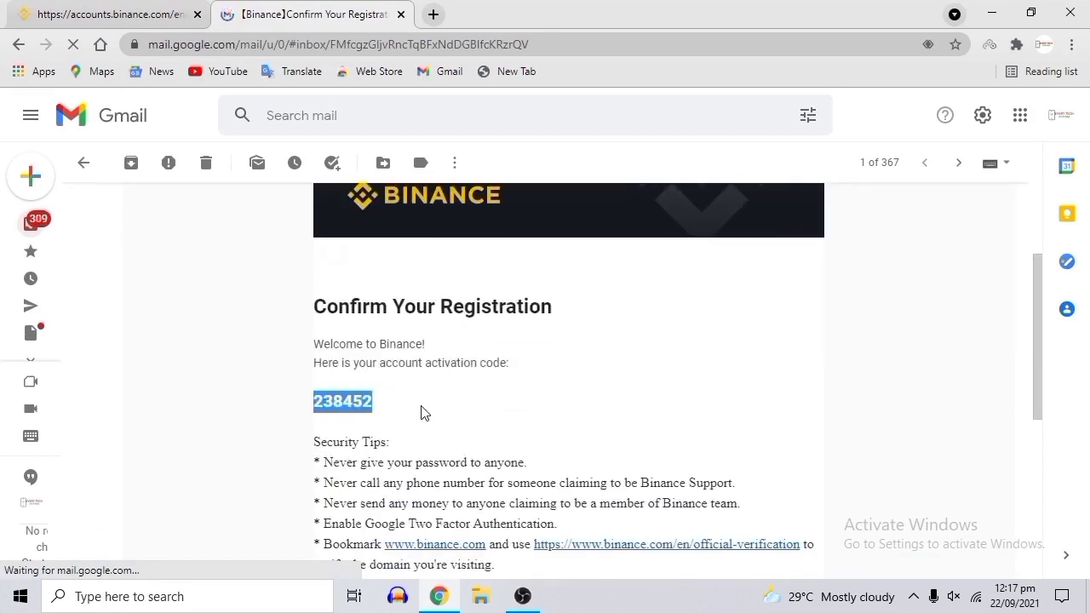
pyautogui.click(420, 414)
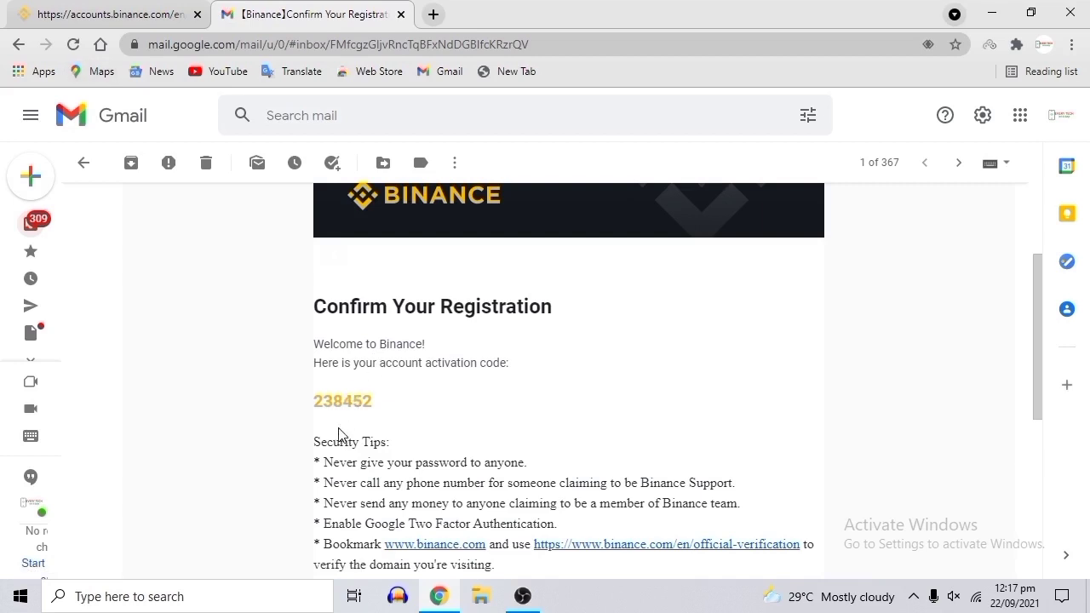
pyautogui.click(136, 17)
pyautogui.hotkey('ctrl', 'v')
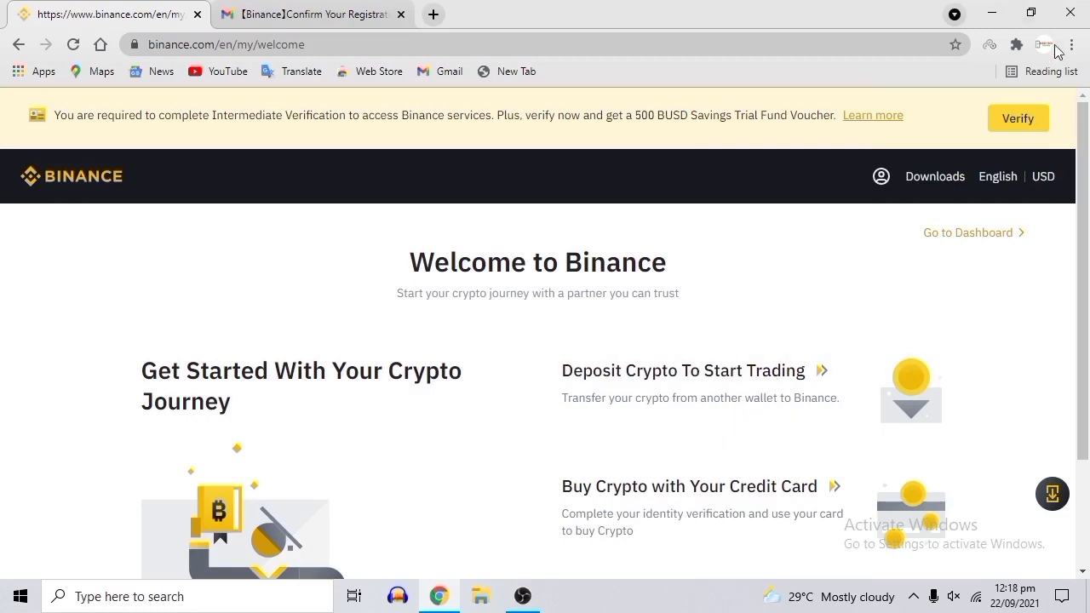
# Scroll the Binance welcome page to review the deposit options and Intermediate Verification banner.
pyautogui.scroll(-2, 702, 341)
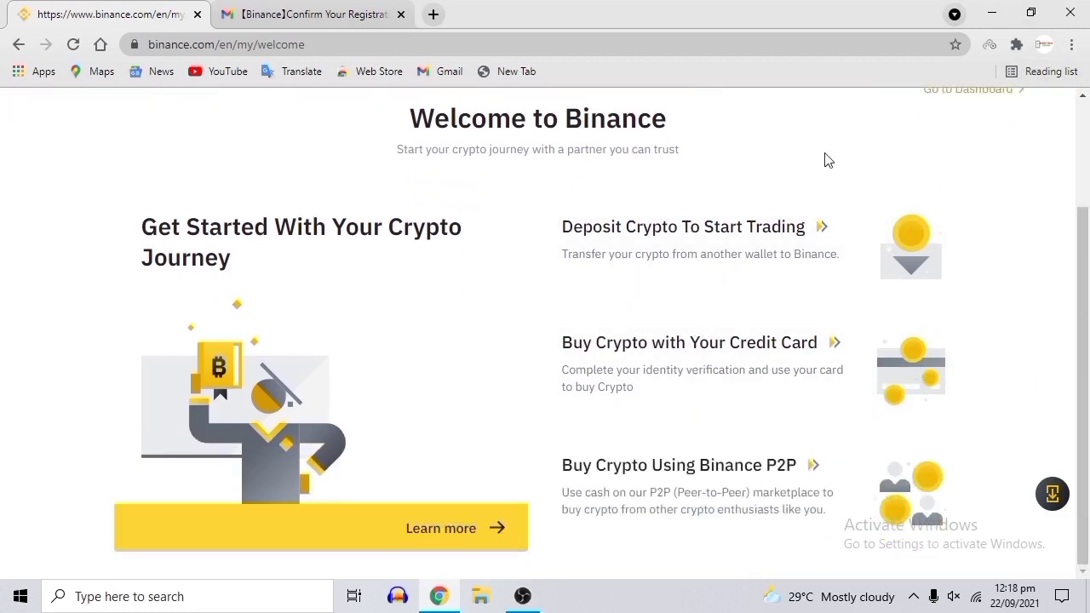
pyautogui.scroll(2, 703, 246)
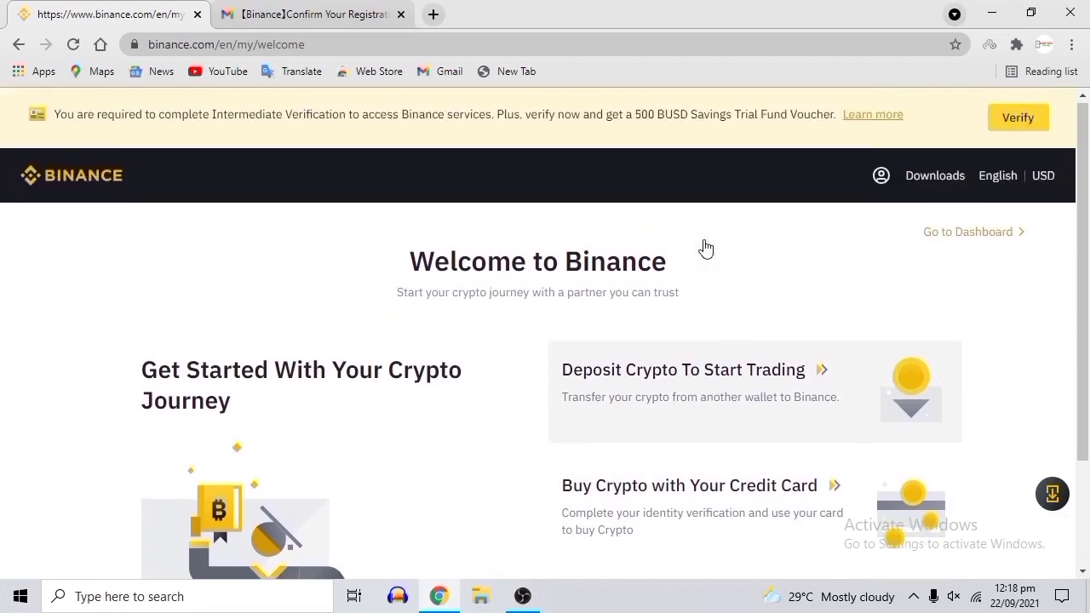
# Start verification from the banner and keep Pakistan as the residential country.
pyautogui.click(1029, 119)
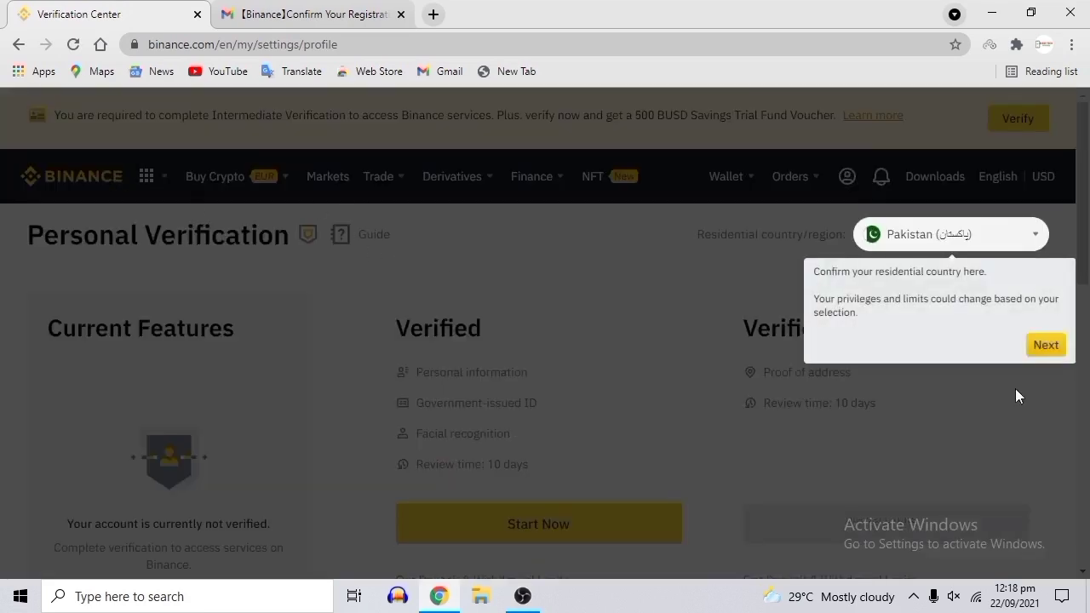
pyautogui.click(1025, 245)
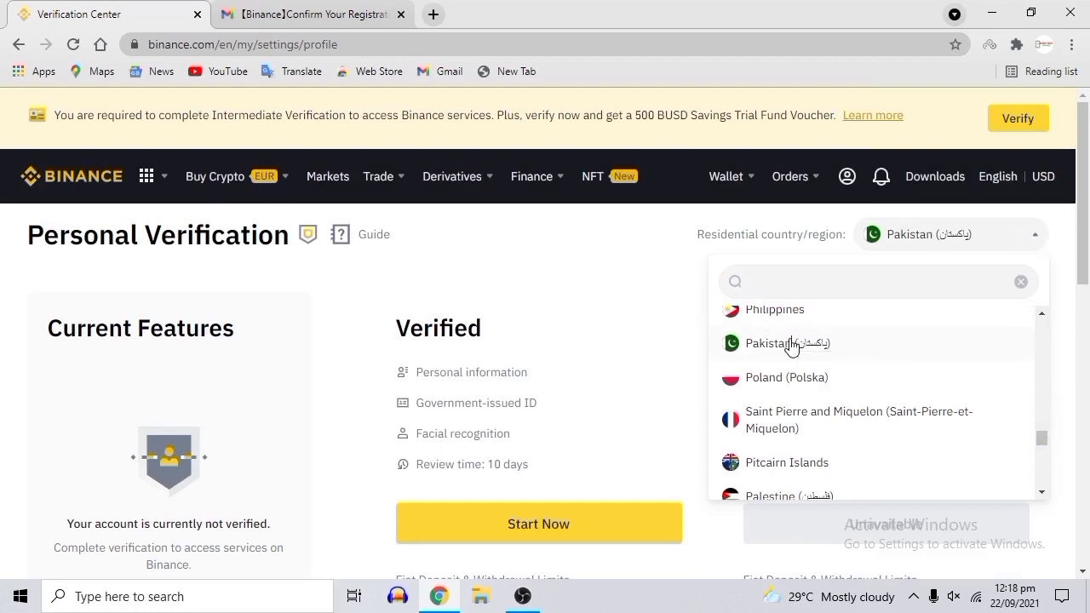
pyautogui.click(790, 344)
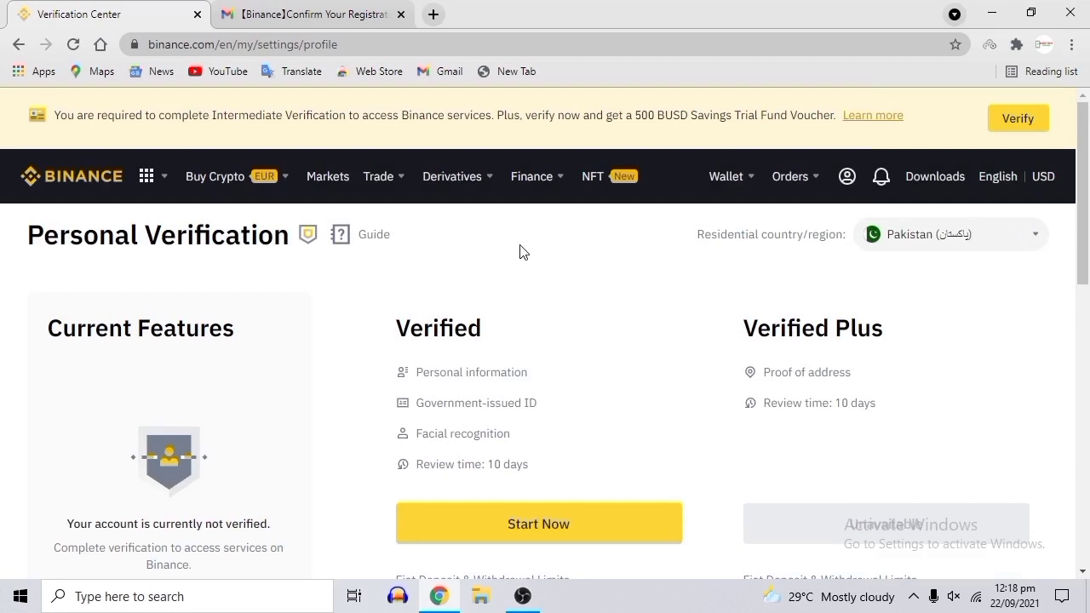
# Review the Verified tier requirements, including the 10-day review time.
pyautogui.scroll(-2, 594, 333)
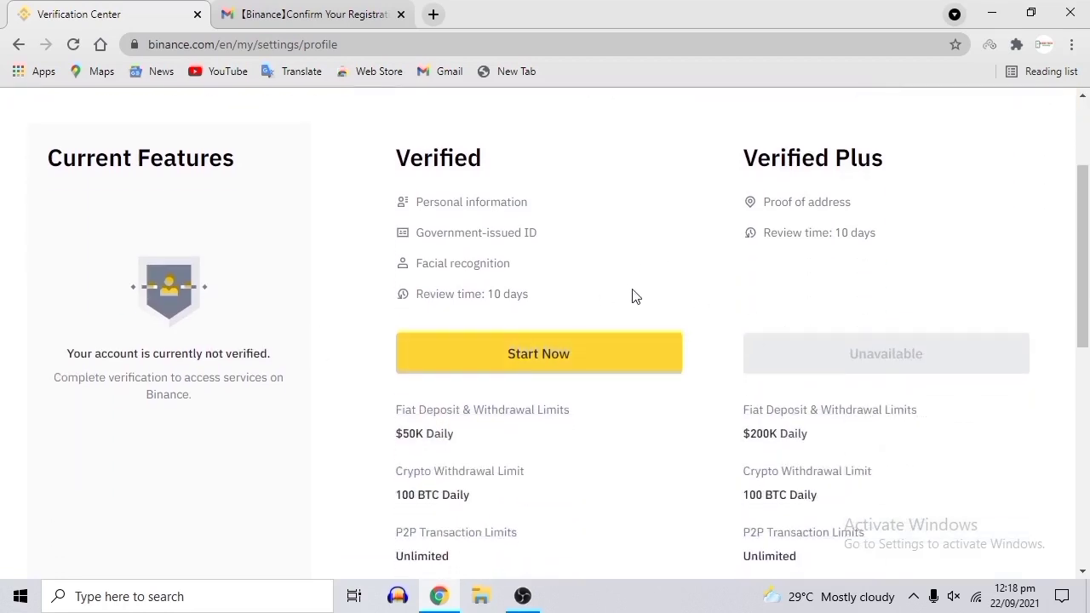
pyautogui.scroll(1, 623, 253)
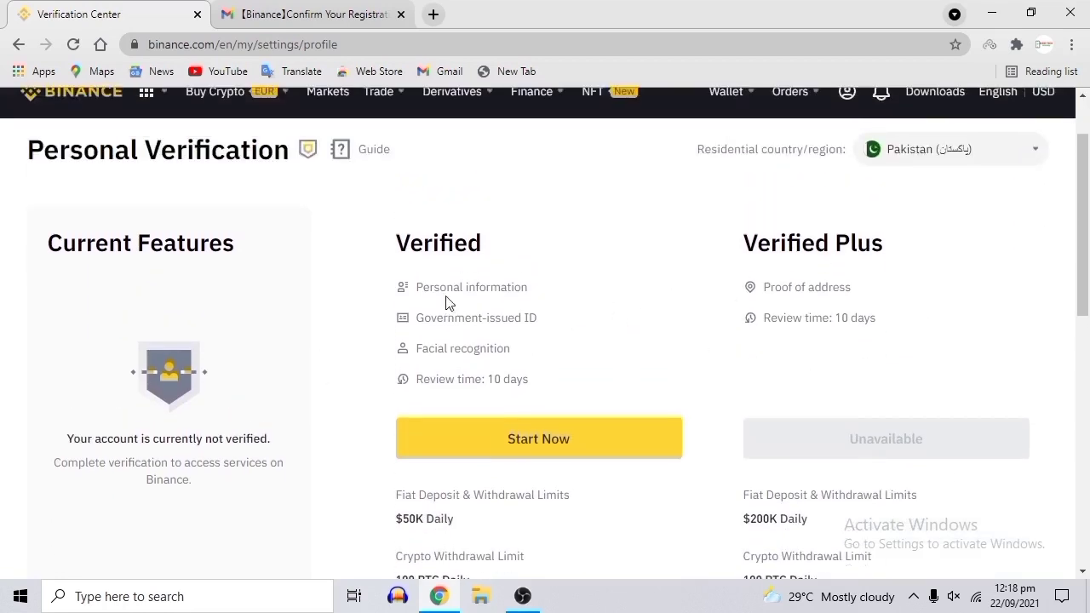
pyautogui.moveTo(475, 379); pyautogui.dragTo(550, 380)
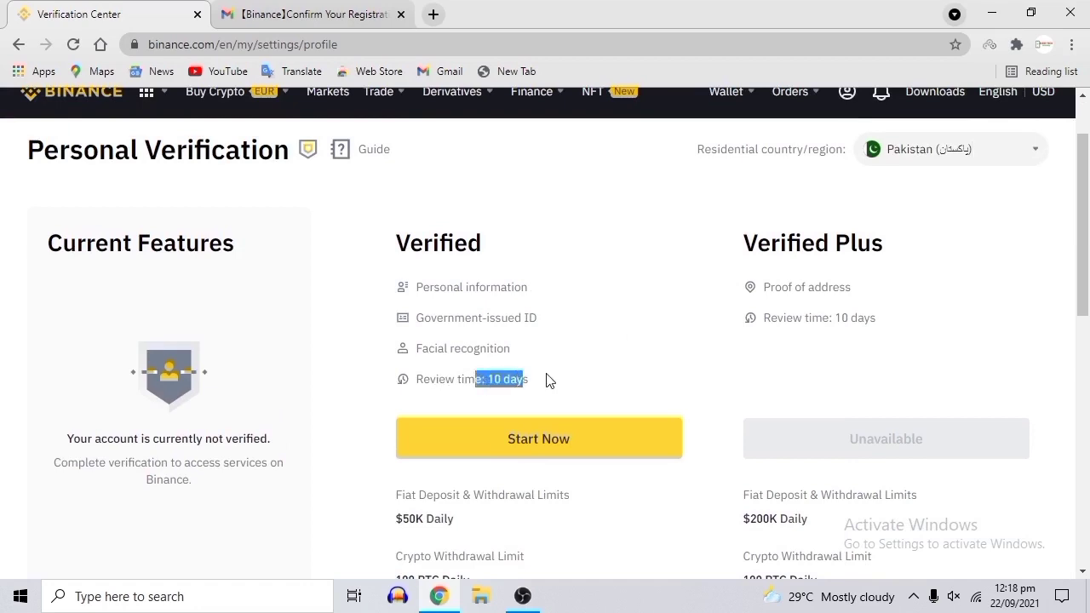
pyautogui.click(552, 378)
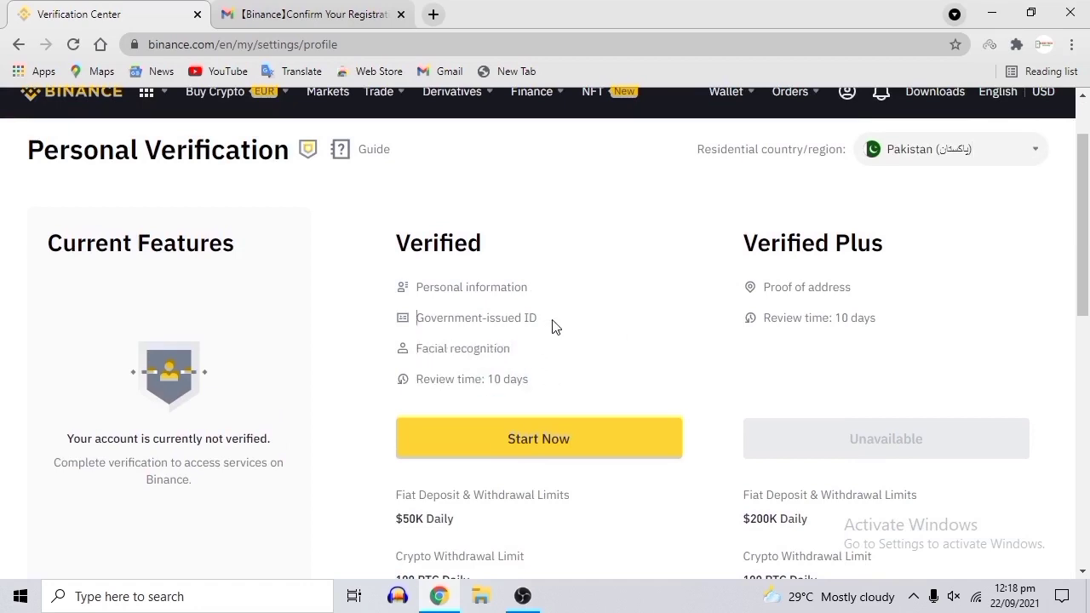
pyautogui.press('Up')
pyautogui.scroll(-5, 923, 283)
pyautogui.scroll(6, 910, 285)
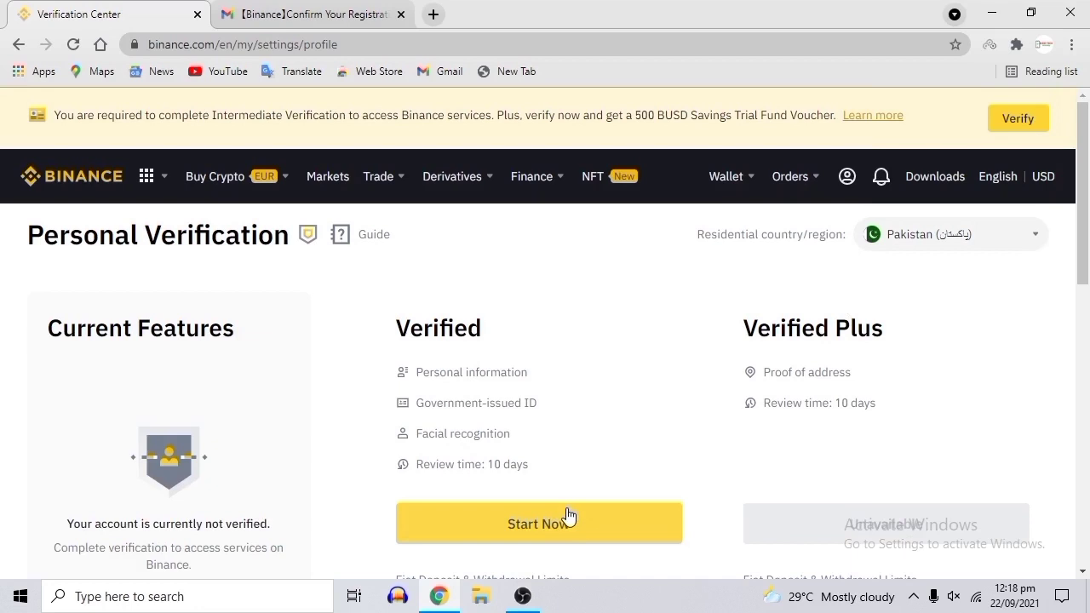
# Start Verified-level verification and fill in the first, middle and last names.
pyautogui.click(579, 538)
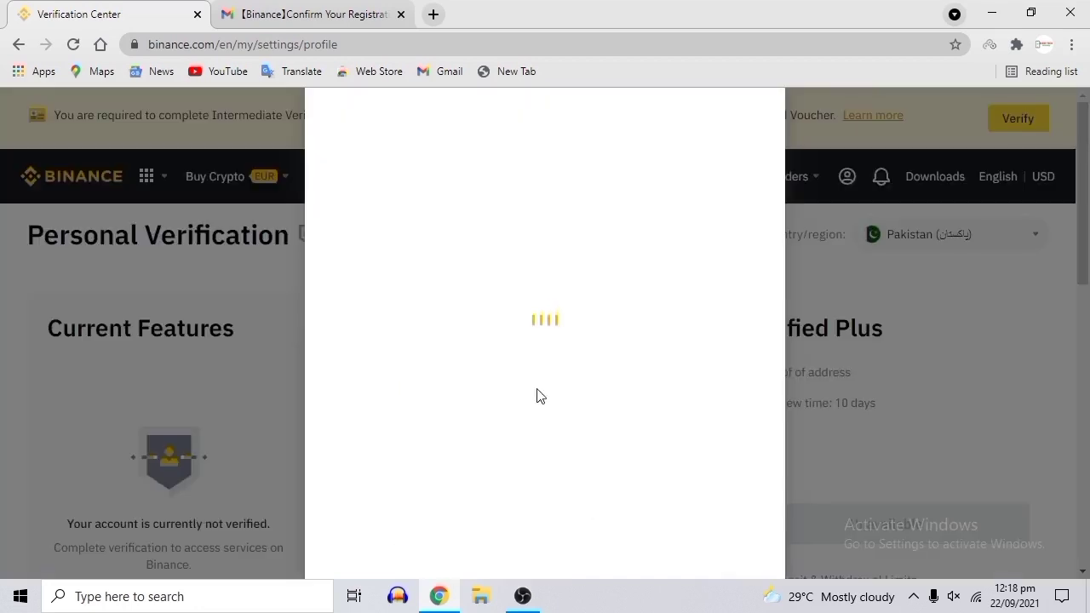
pyautogui.click(483, 272)
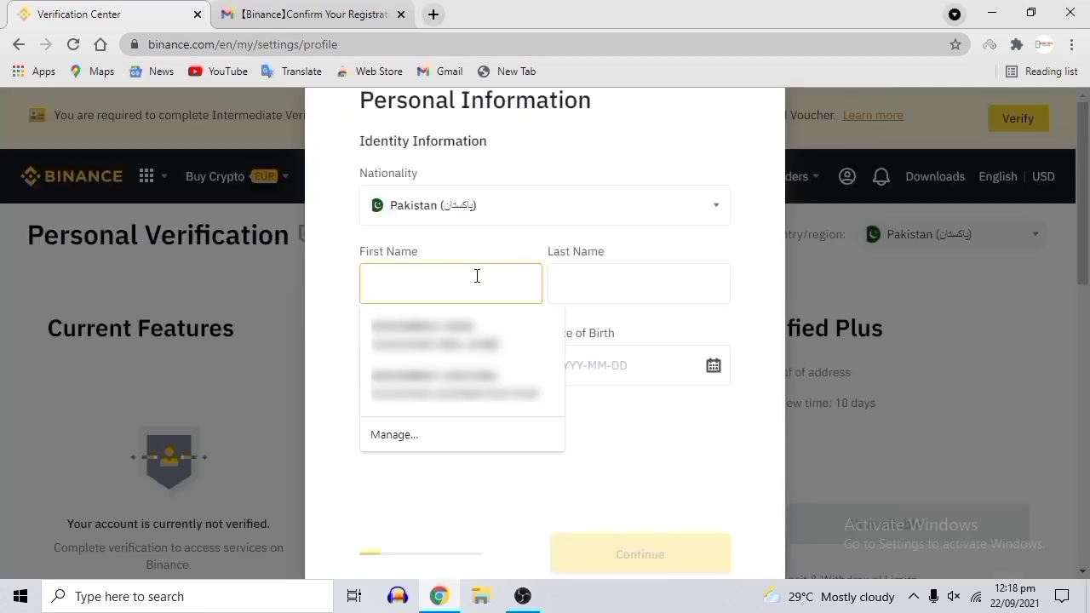
pyautogui.click(426, 334)
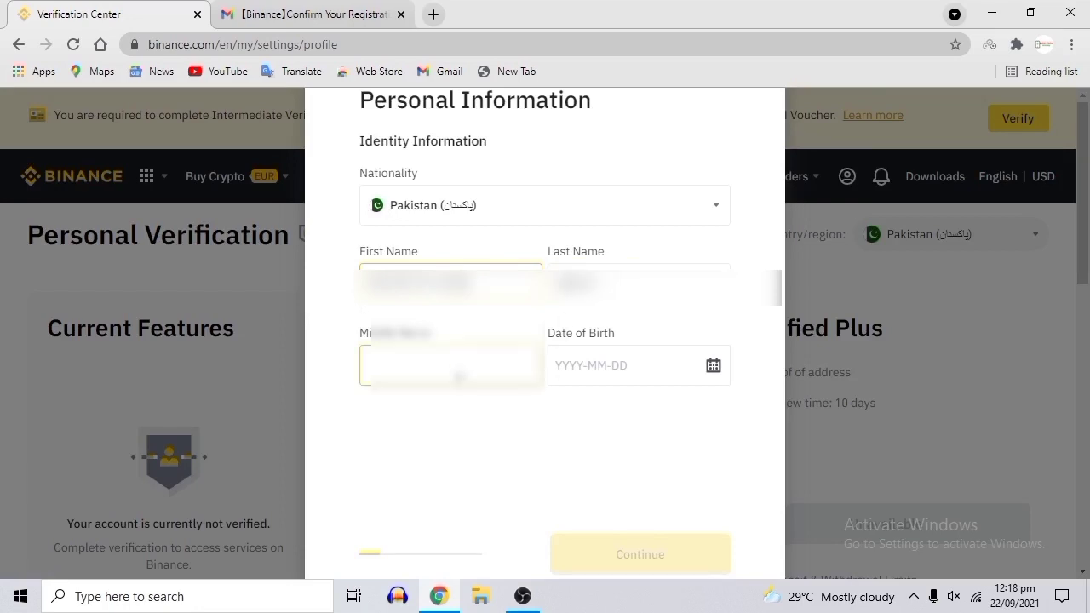
pyautogui.click(459, 371)
pyautogui.click(637, 285)
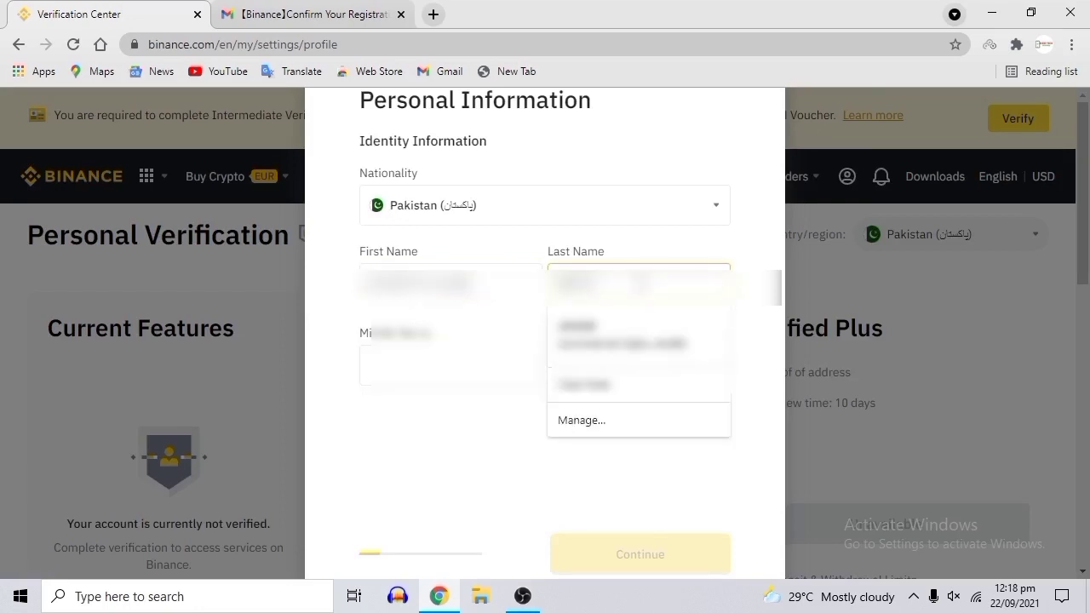
pyautogui.press('BackSpace')
pyautogui.click(506, 275)
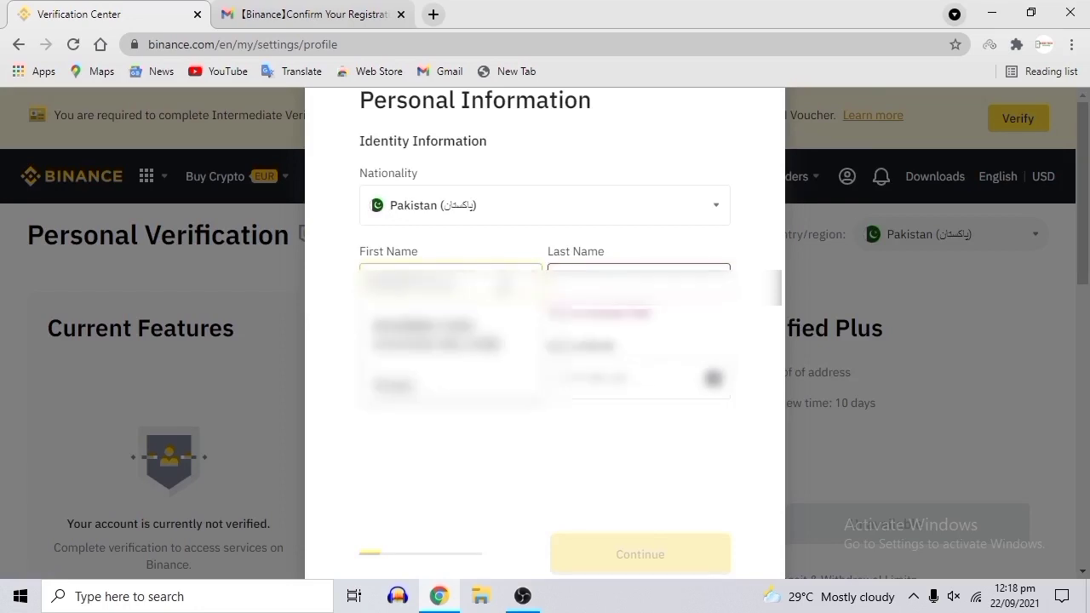
pyautogui.press('Tab')
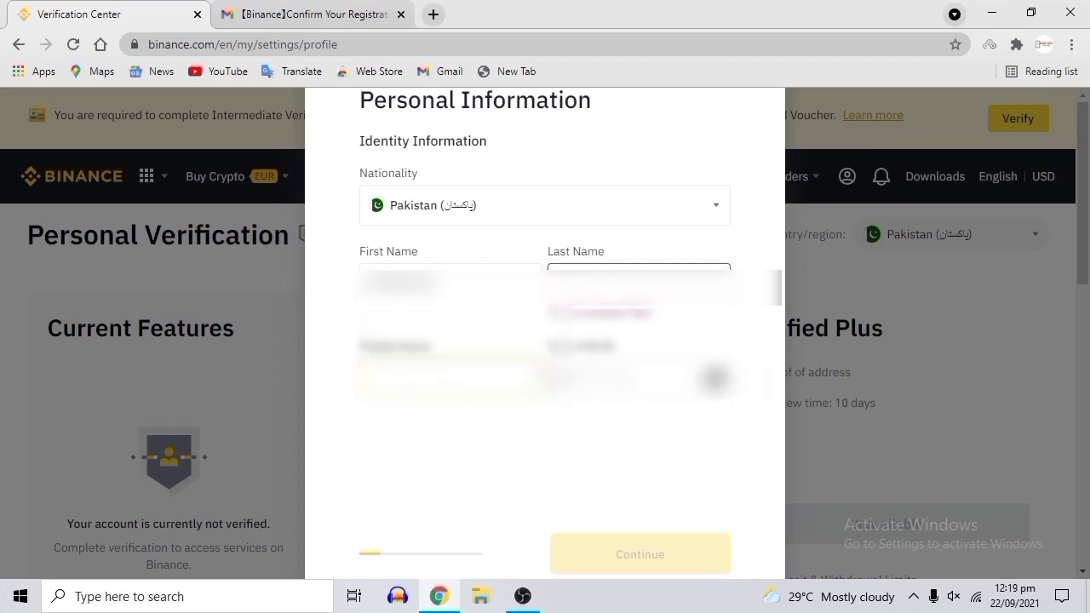
pyautogui.click(437, 382)
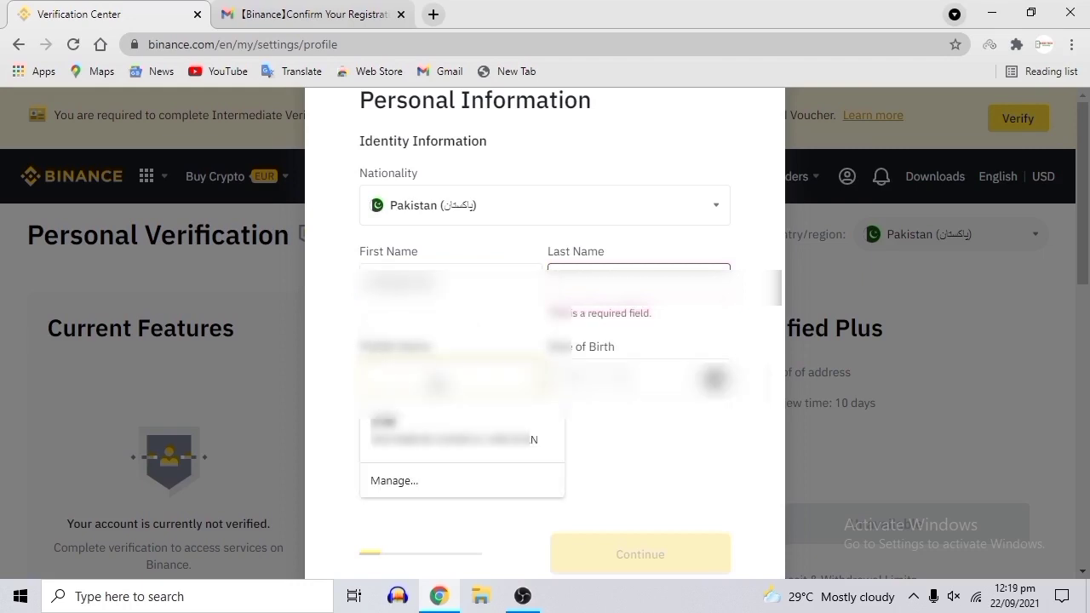
pyautogui.click(437, 381)
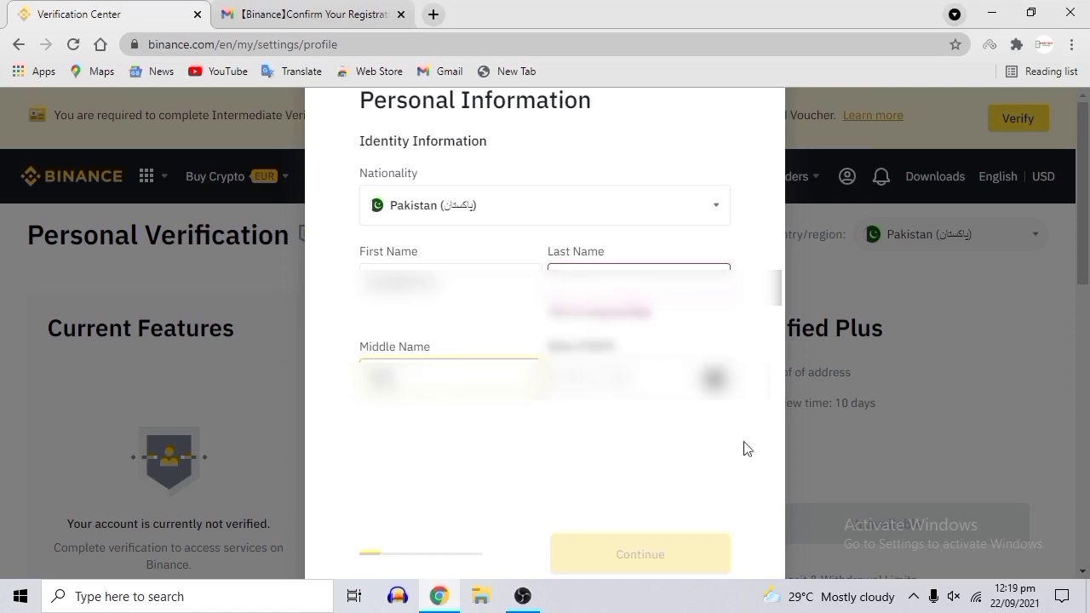
pyautogui.click(639, 279)
pyautogui.write('Khan')
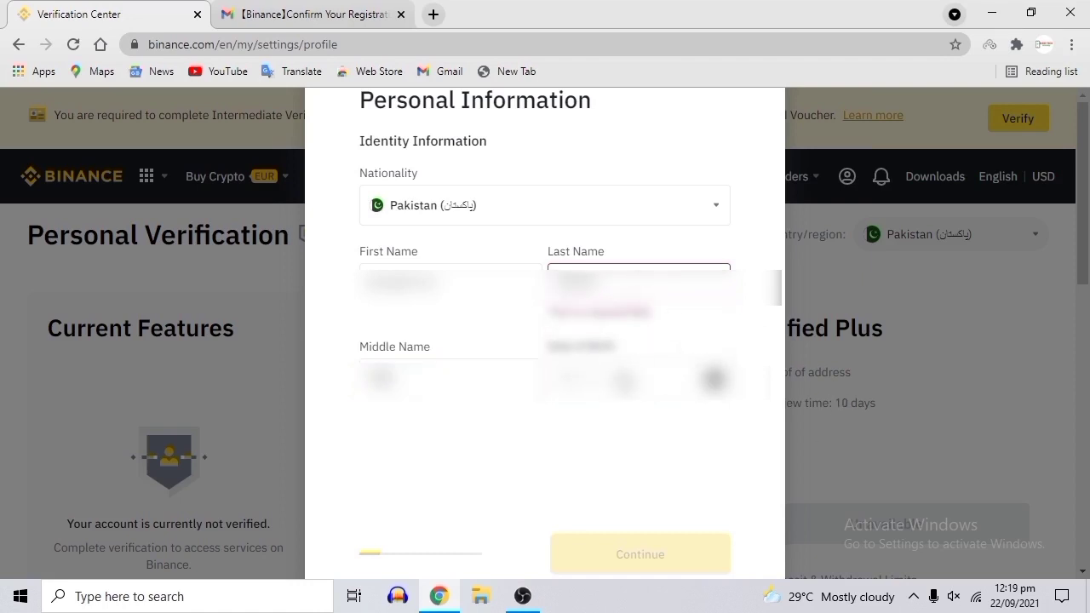
# Enter the date of birth and continue to the additional information step.
pyautogui.click(632, 375)
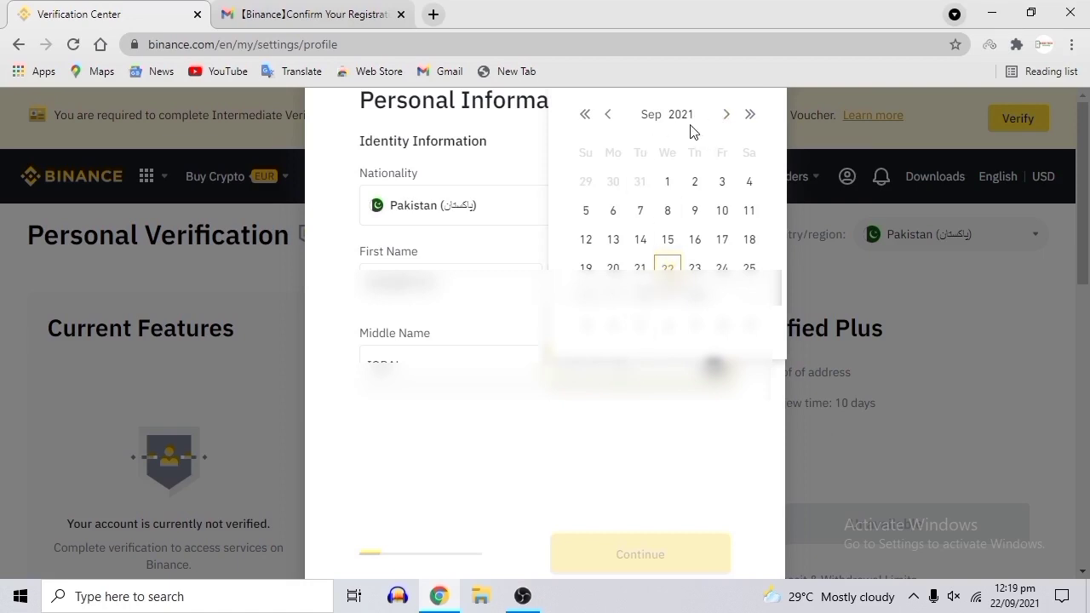
pyautogui.press('Return')
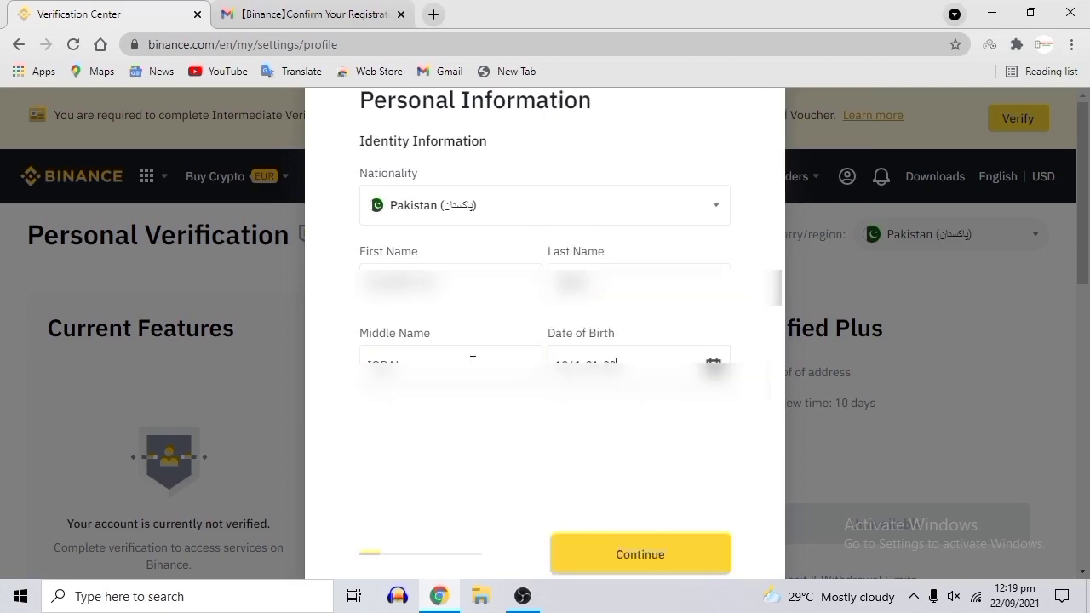
pyautogui.click(703, 555)
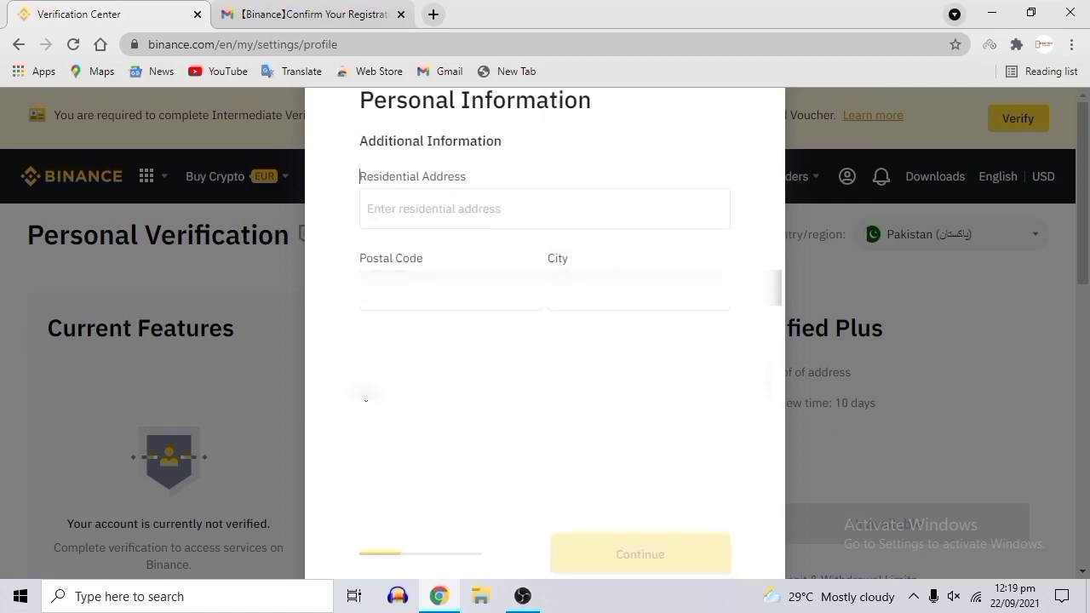
# Fill the residential address, postal code and city from a saved entry and submit.
pyautogui.click(449, 212)
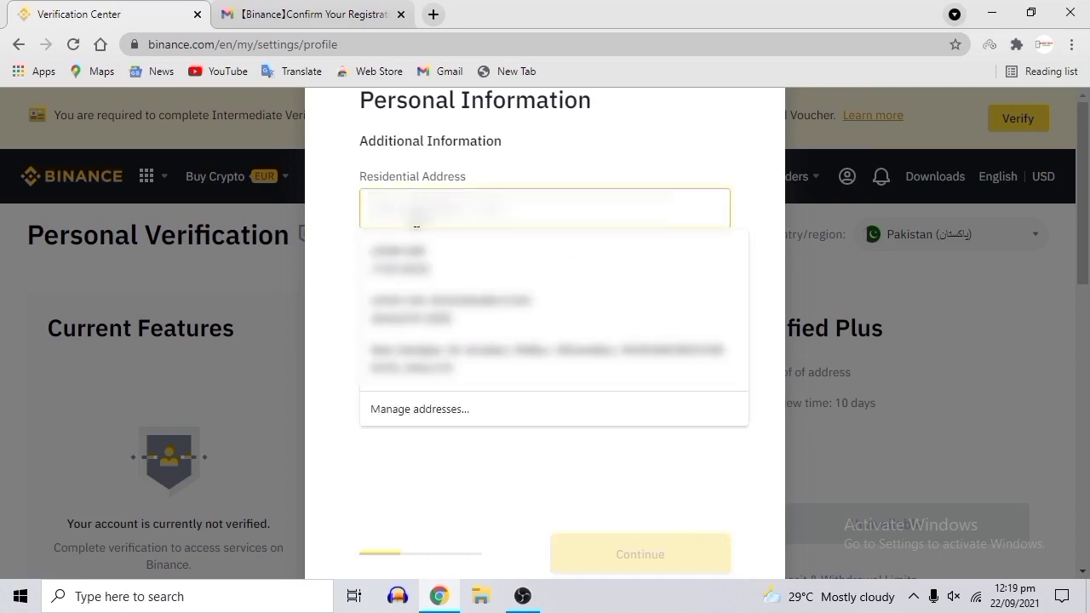
pyautogui.click(464, 357)
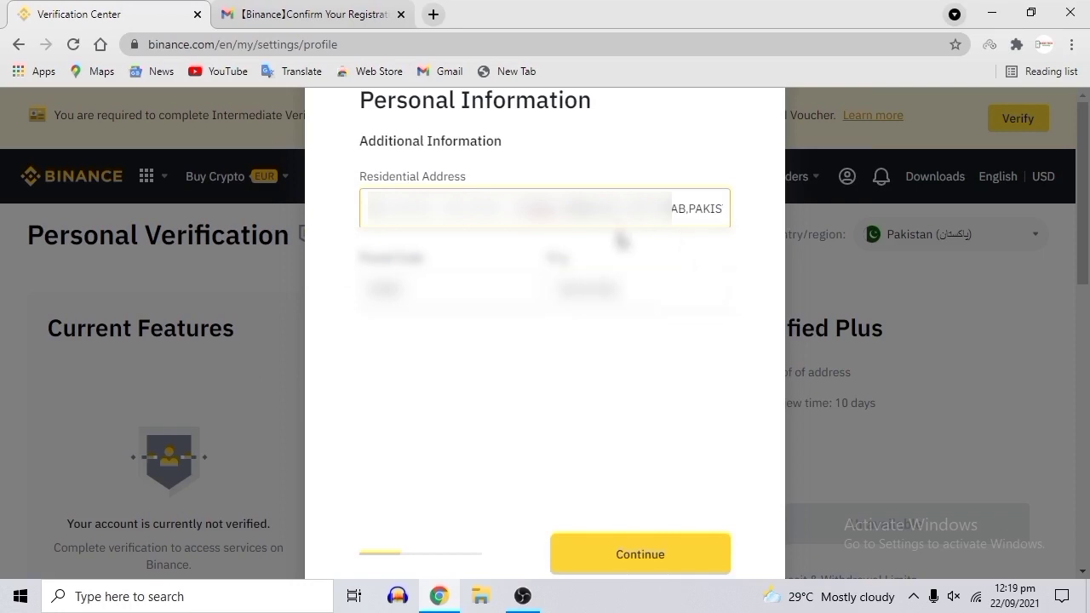
pyautogui.click(681, 557)
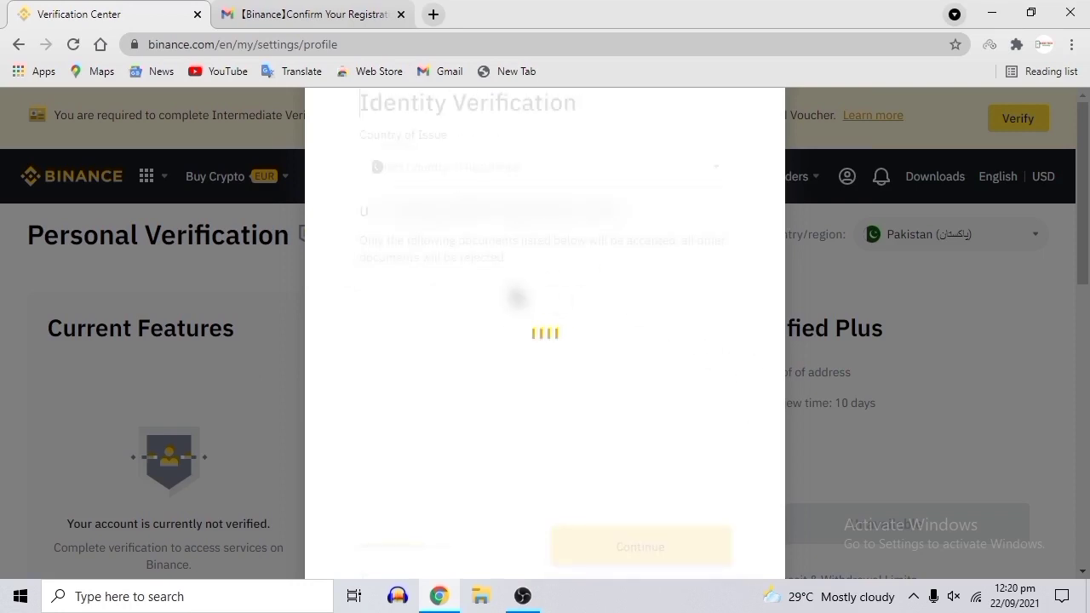
# Choose English (Smartcard) National ID as the identity document and continue to image upload.
pyautogui.click(481, 277)
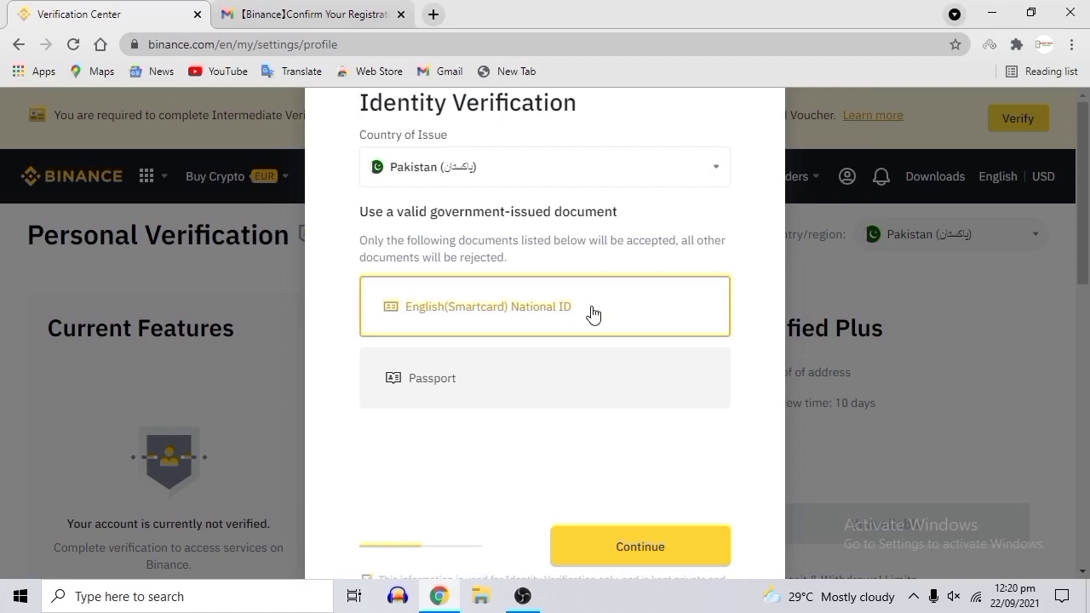
pyautogui.click(617, 374)
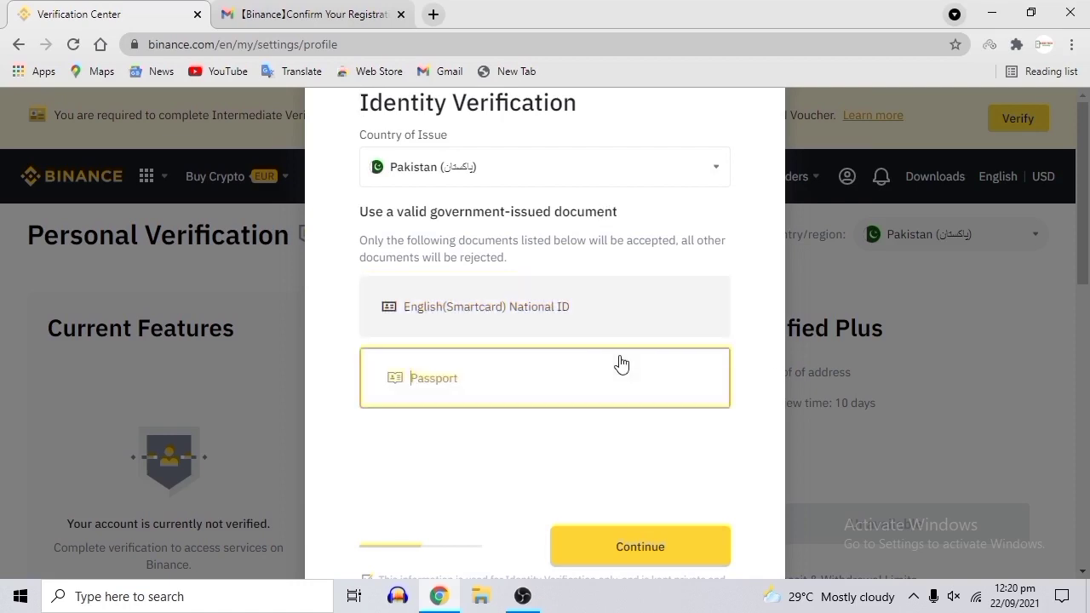
pyautogui.click(561, 317)
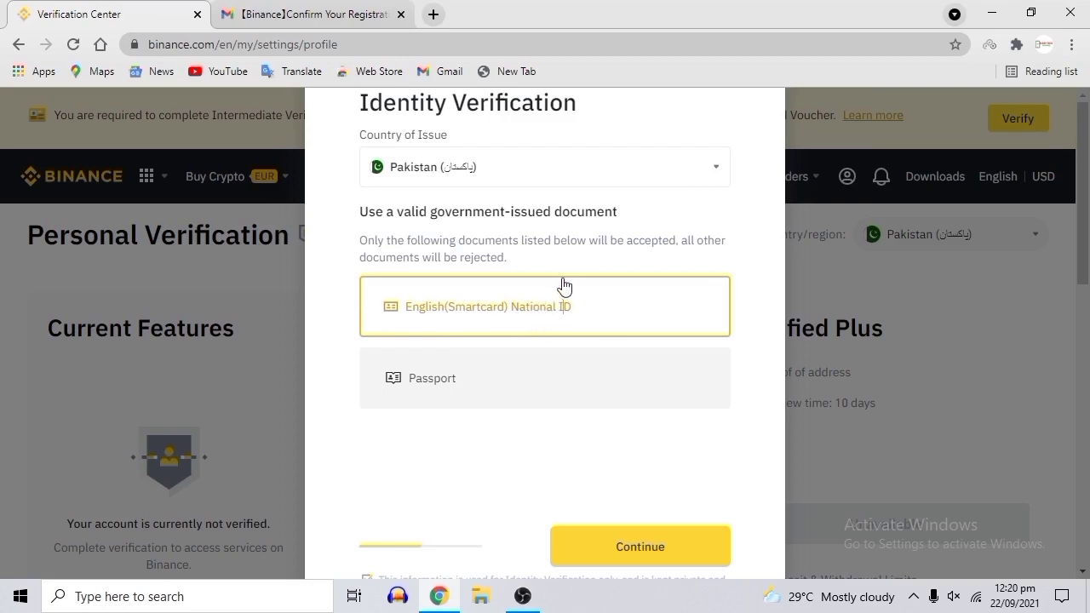
pyautogui.click(700, 545)
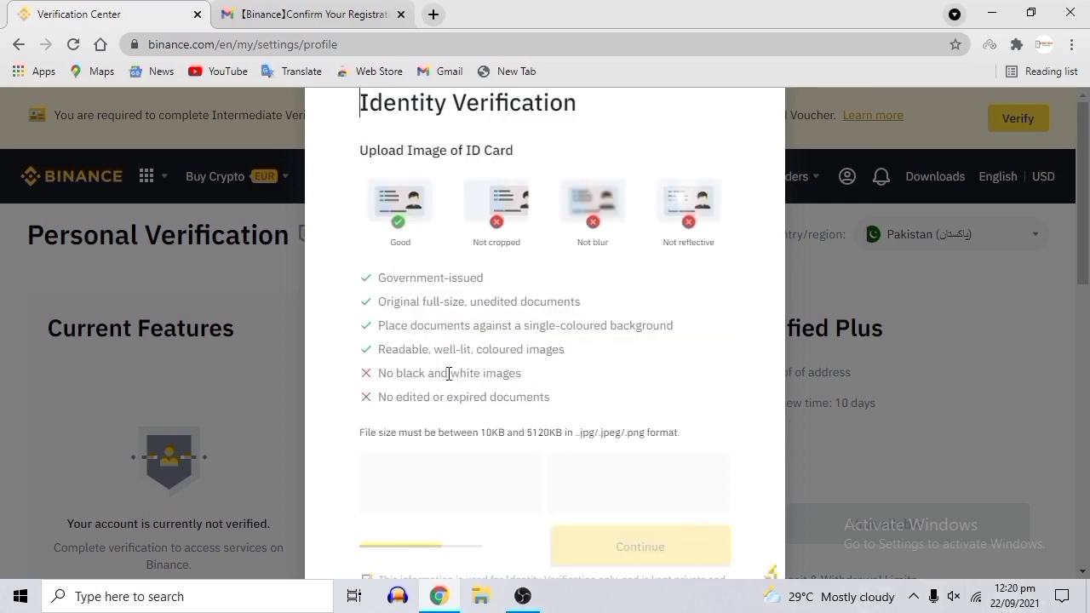
# Review the ID document rules and open the file picker for the ID card's front page.
pyautogui.moveTo(383, 300); pyautogui.dragTo(469, 303)
pyautogui.click(457, 280)
pyautogui.click(502, 279)
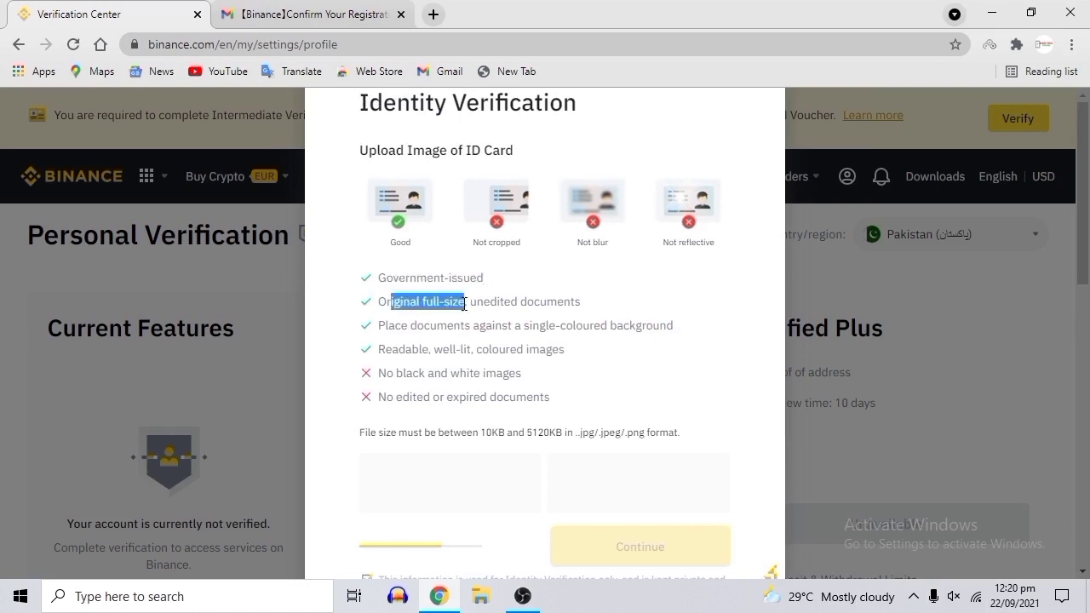
pyautogui.click(517, 301)
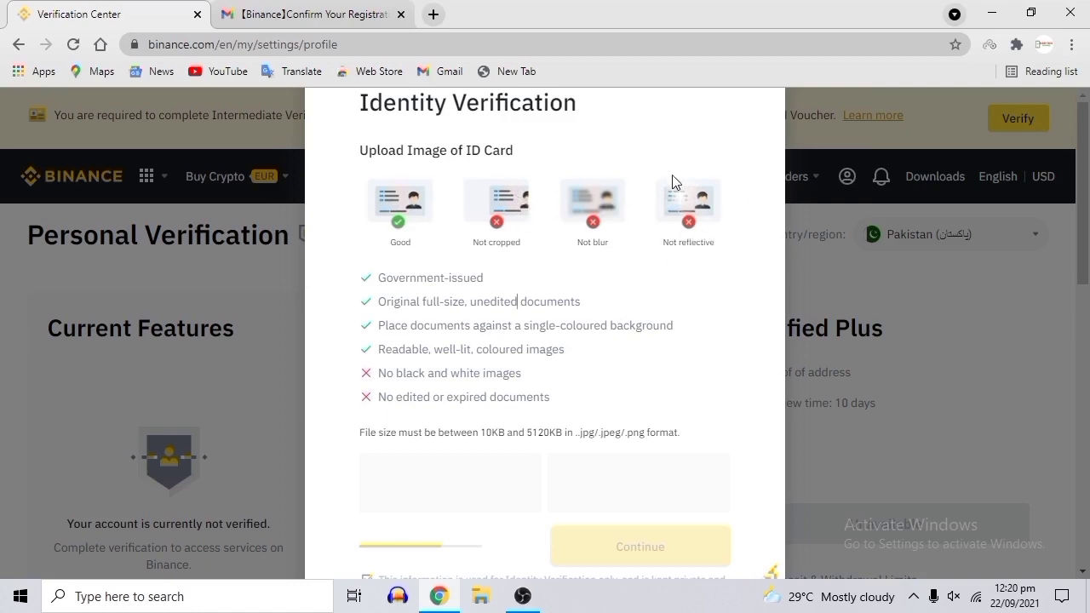
pyautogui.click(378, 350)
pyautogui.moveTo(397, 391); pyautogui.dragTo(526, 396)
pyautogui.scroll(-2, 602, 475)
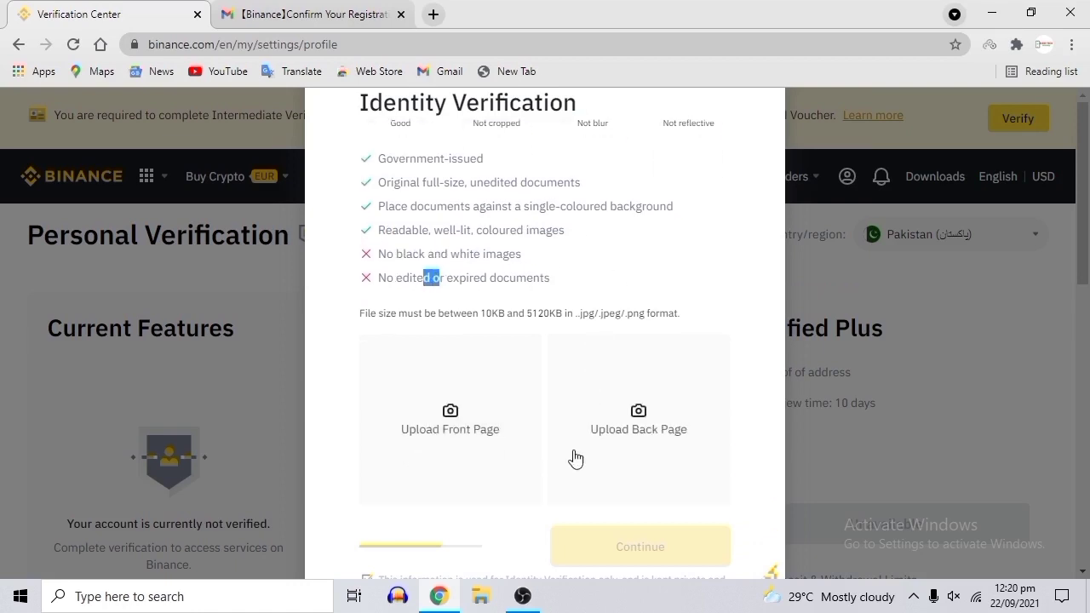
pyautogui.click(481, 436)
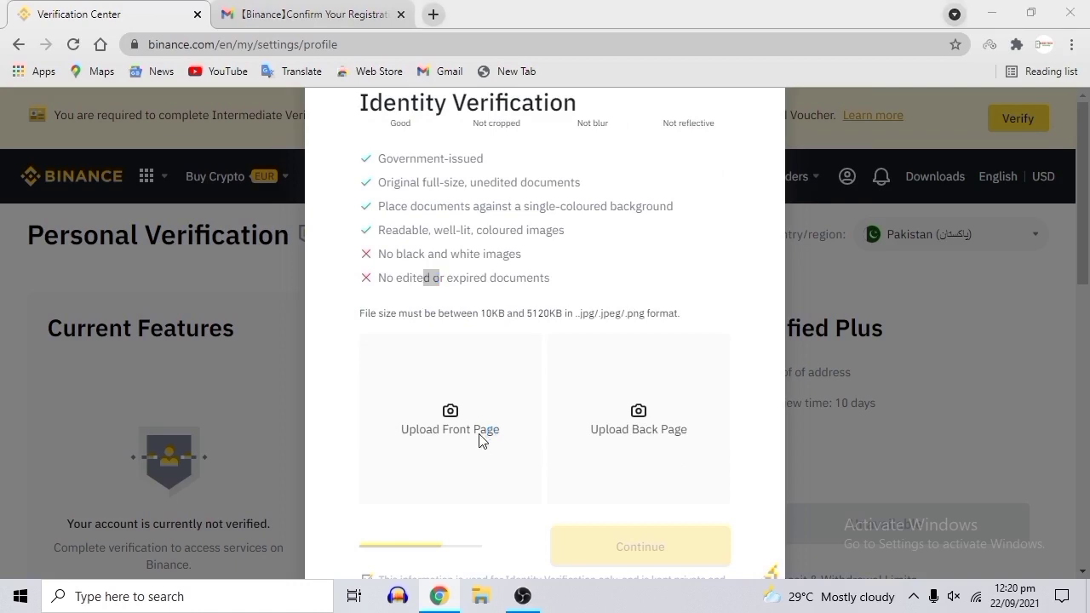
pyautogui.scroll(-2, 79, 330)
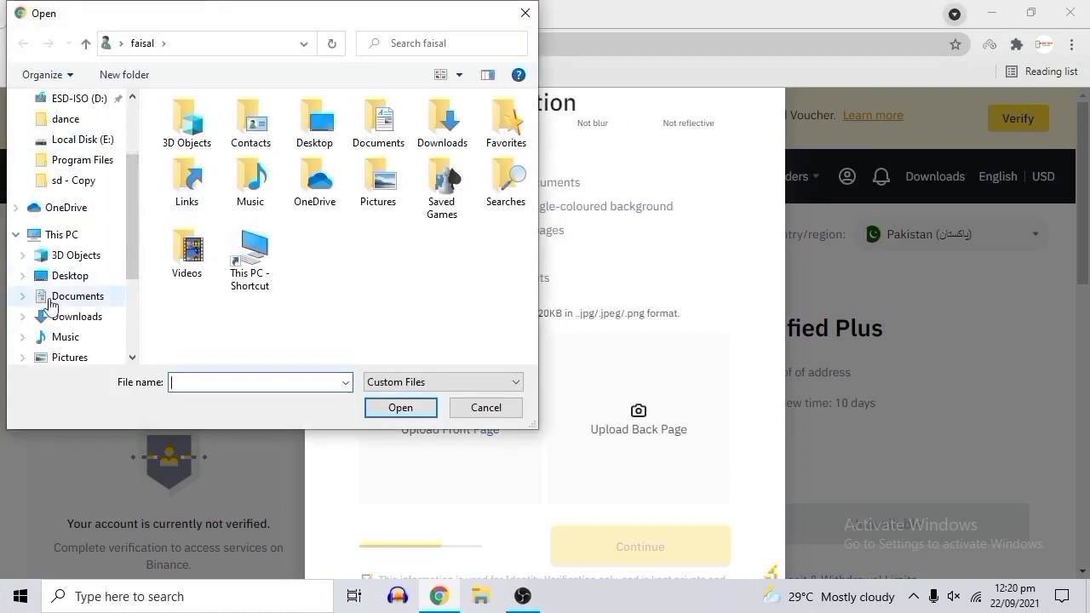
# Upload the 'front side' image from Pictures > imp as the ID card front.
pyautogui.scroll(-1, 83, 324)
pyautogui.click(80, 336)
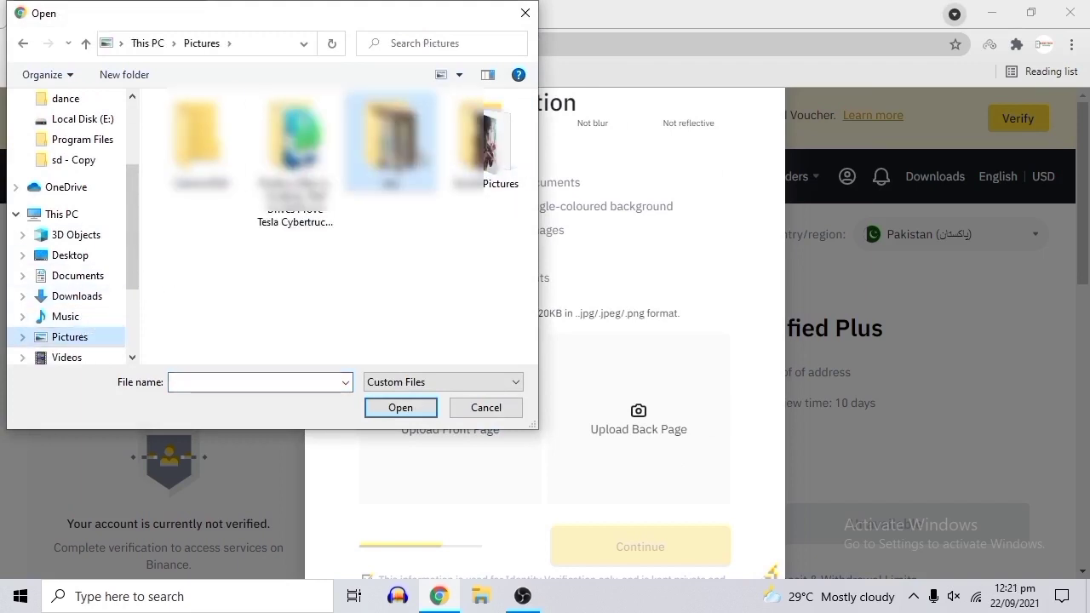
pyautogui.doubleClick(390, 136)
pyautogui.click(293, 141)
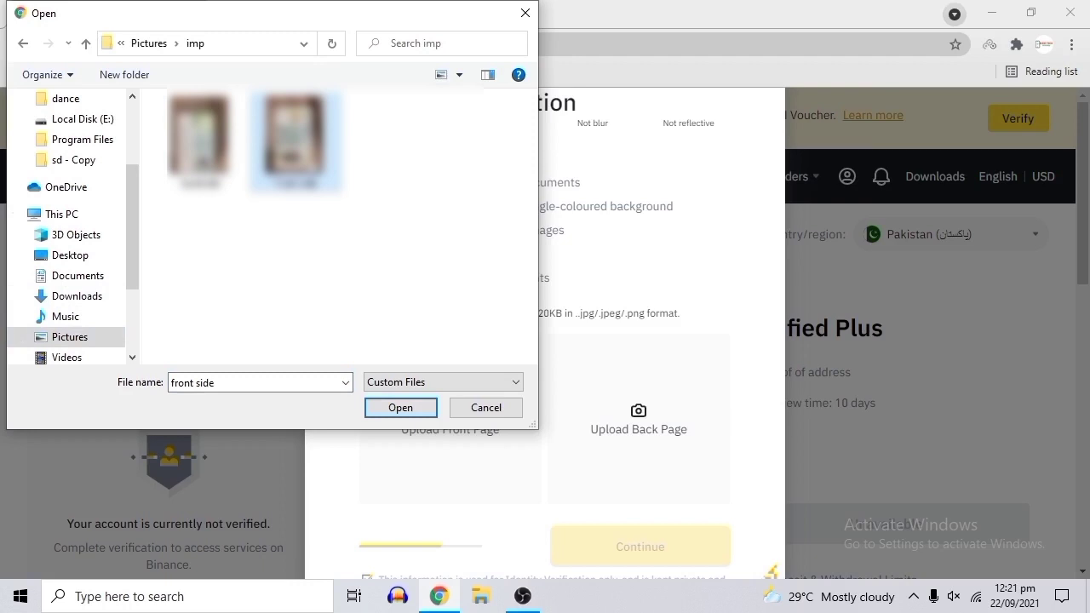
pyautogui.click(402, 408)
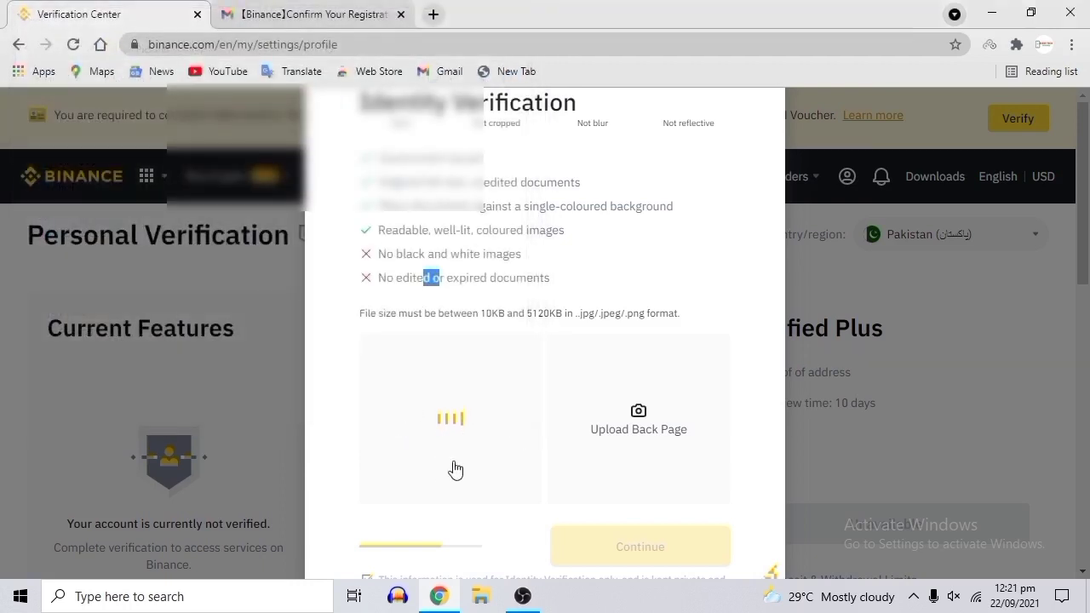
# Upload the 'backside' image as the ID card back and continue to the selfie step.
pyautogui.click(638, 420)
pyautogui.click(198, 136)
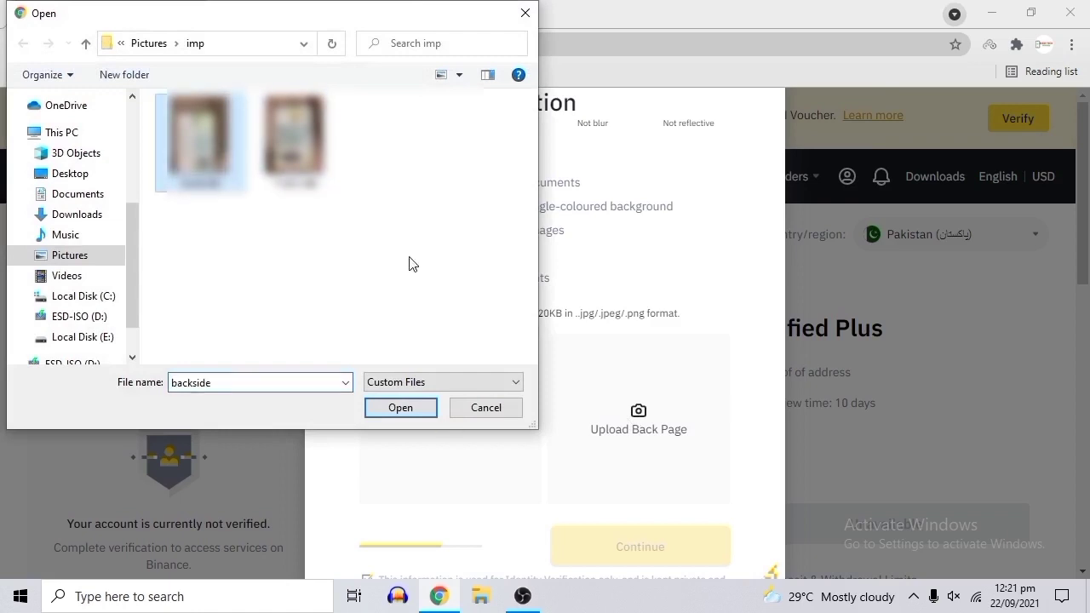
pyautogui.click(407, 407)
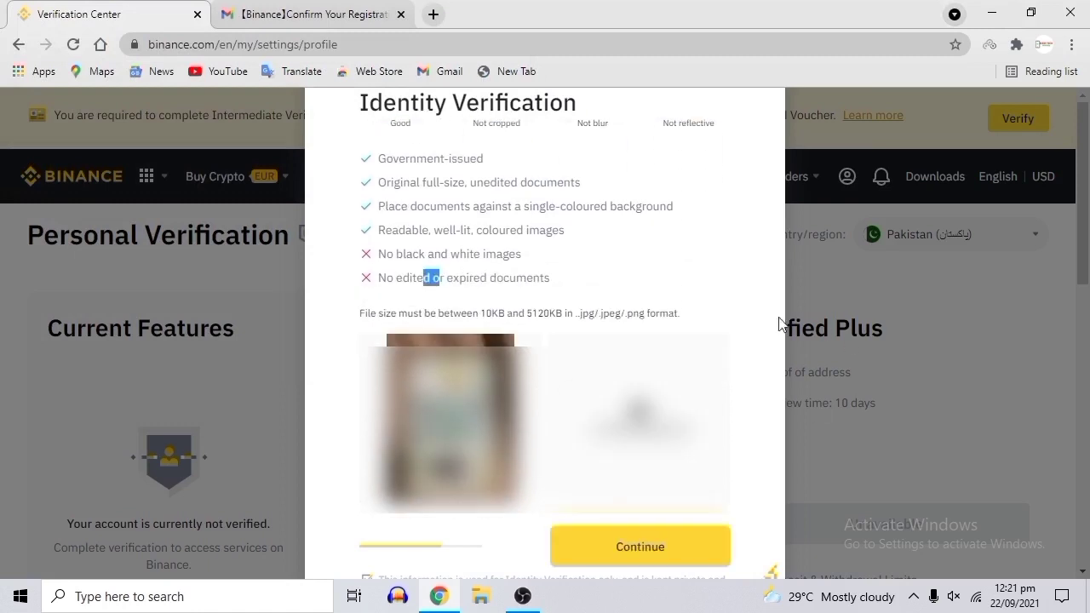
pyautogui.click(677, 547)
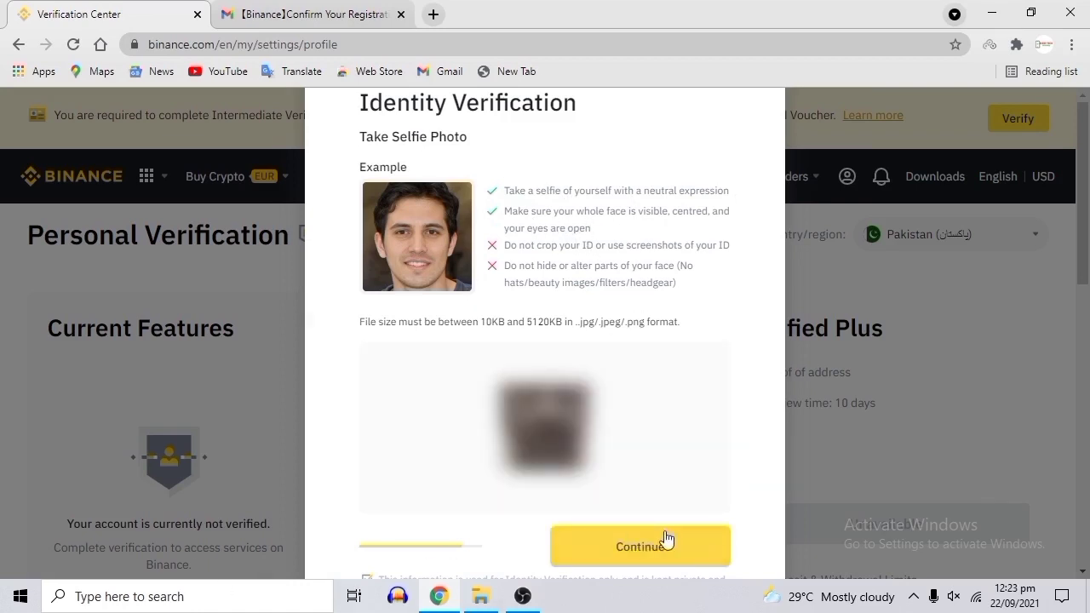
# Submit the selfie step and proceed to the Facial Recognition QR code page.
pyautogui.click(666, 543)
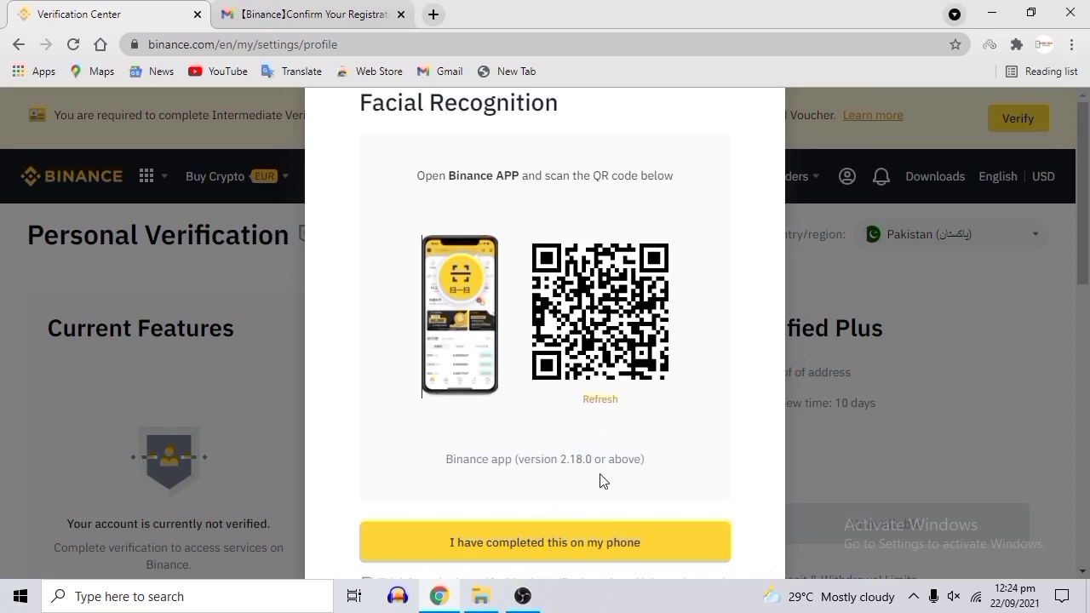
pyautogui.moveTo(541, 460); pyautogui.dragTo(621, 459)
pyautogui.click(667, 461)
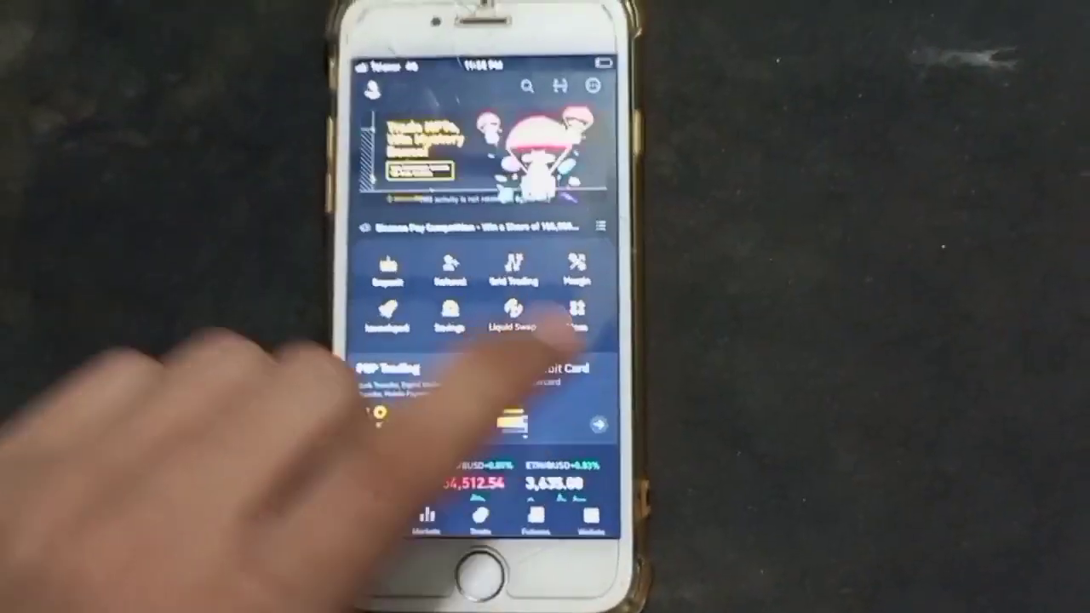
pyautogui.scroll(-5, 494, 341)
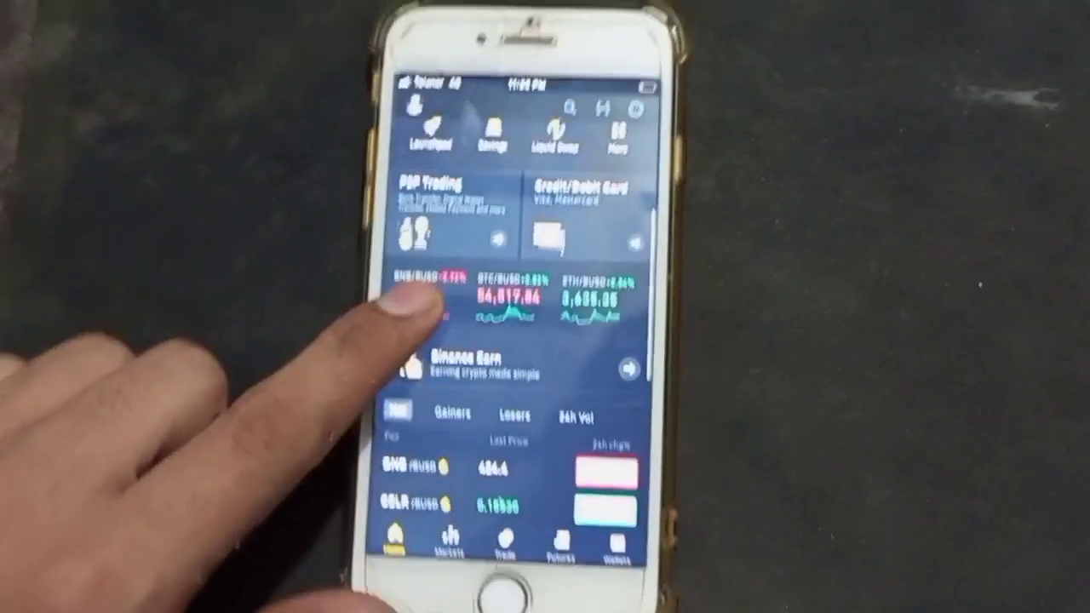
pyautogui.scroll(3, 511, 340)
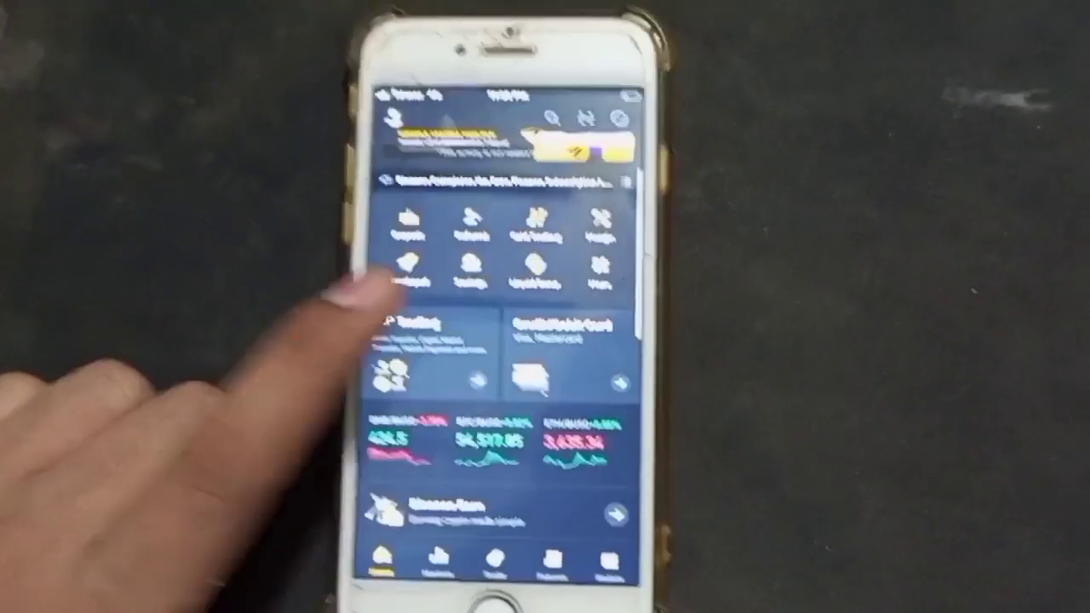
pyautogui.scroll(2, 443, 374)
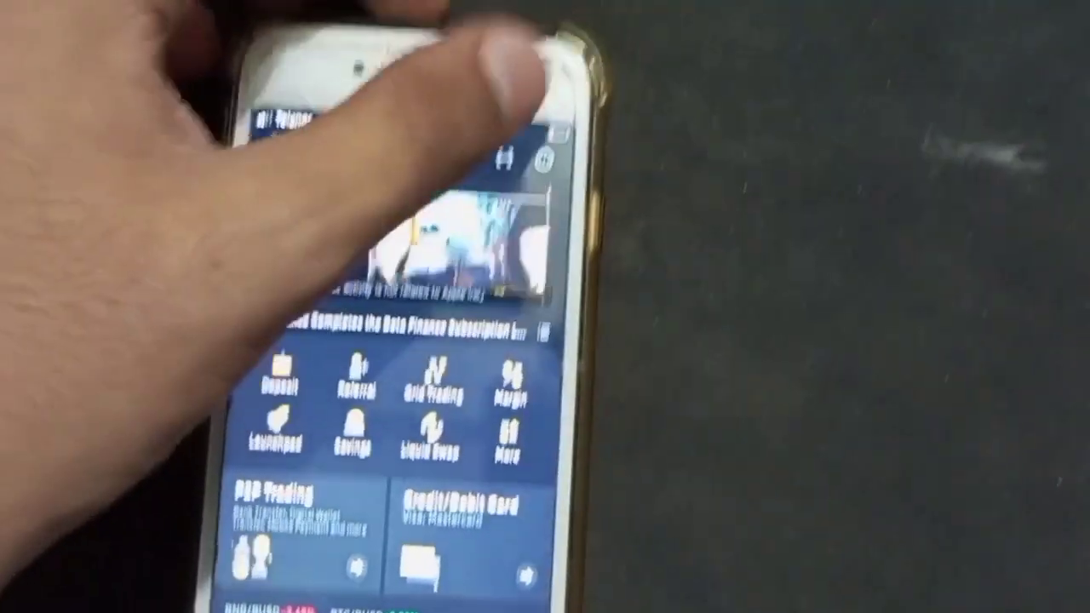
pyautogui.click(460, 243)
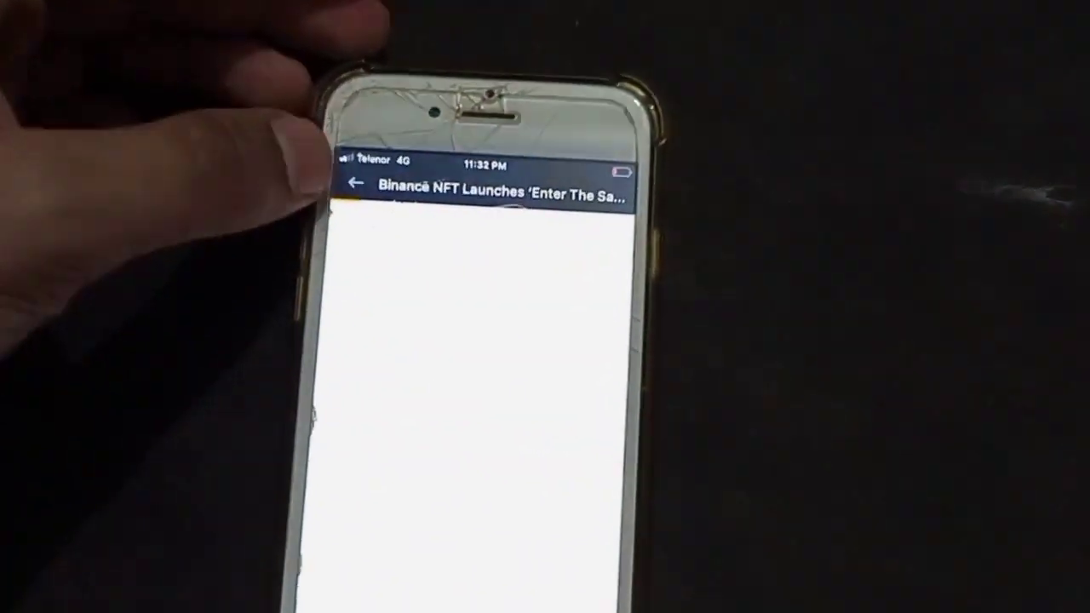
pyautogui.click(356, 183)
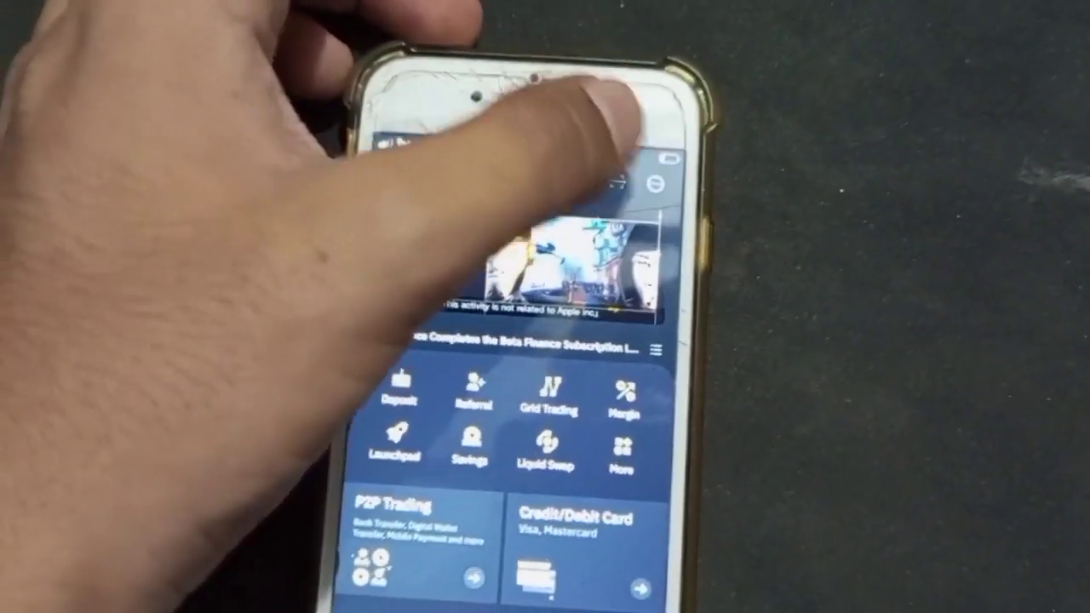
pyautogui.click(615, 181)
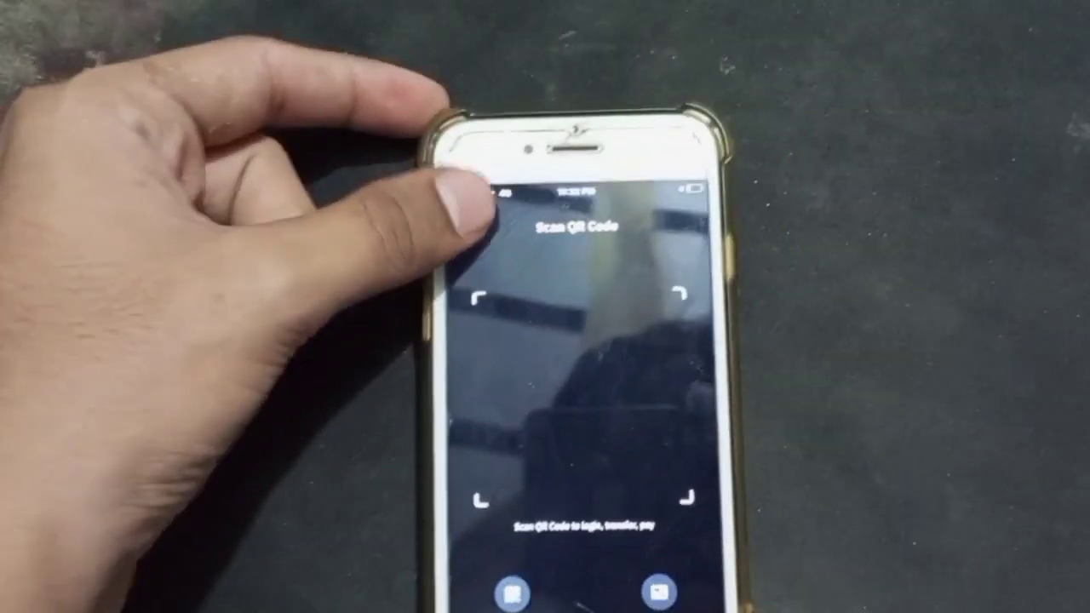
pyautogui.click(488, 271)
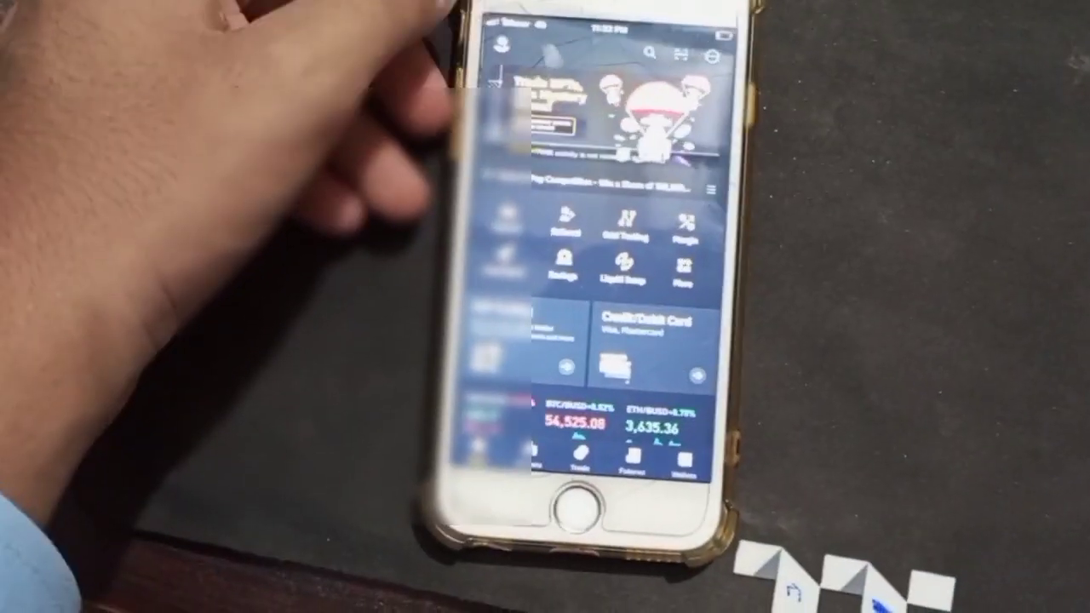
# View the Verified status page from the profile: $50K daily fiat, unlimited P2P, 100 BTC withdrawals.
pyautogui.click(487, 66)
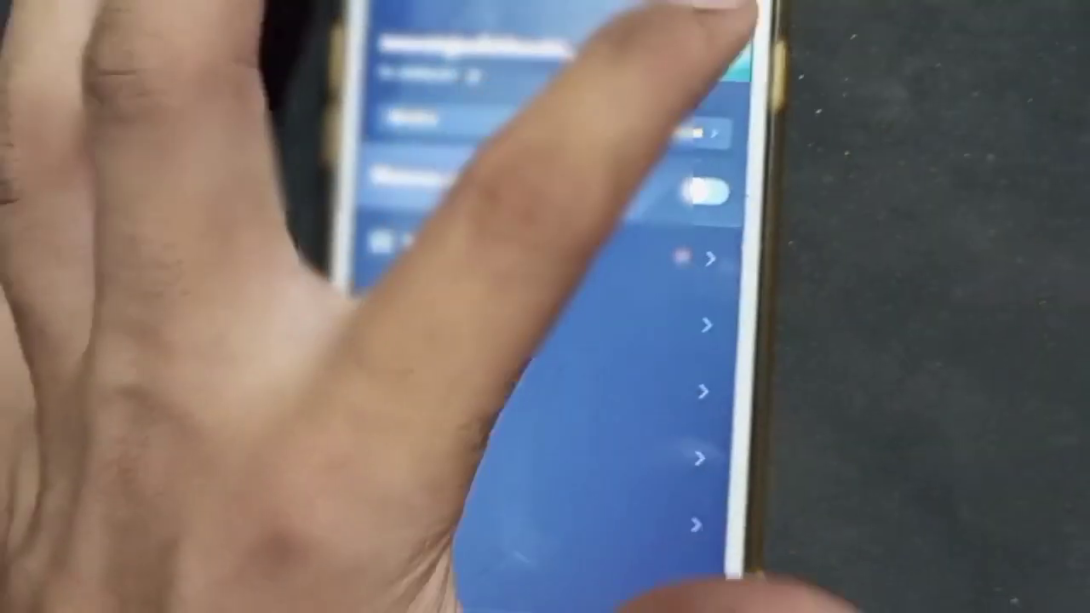
pyautogui.click(481, 116)
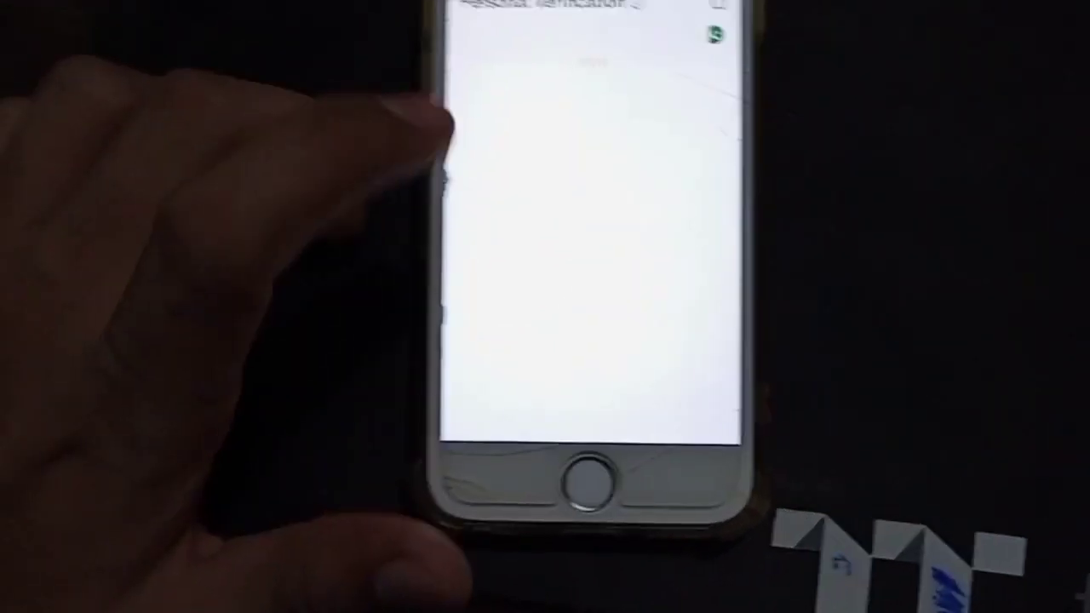
pyautogui.scroll(-2, 588, 213)
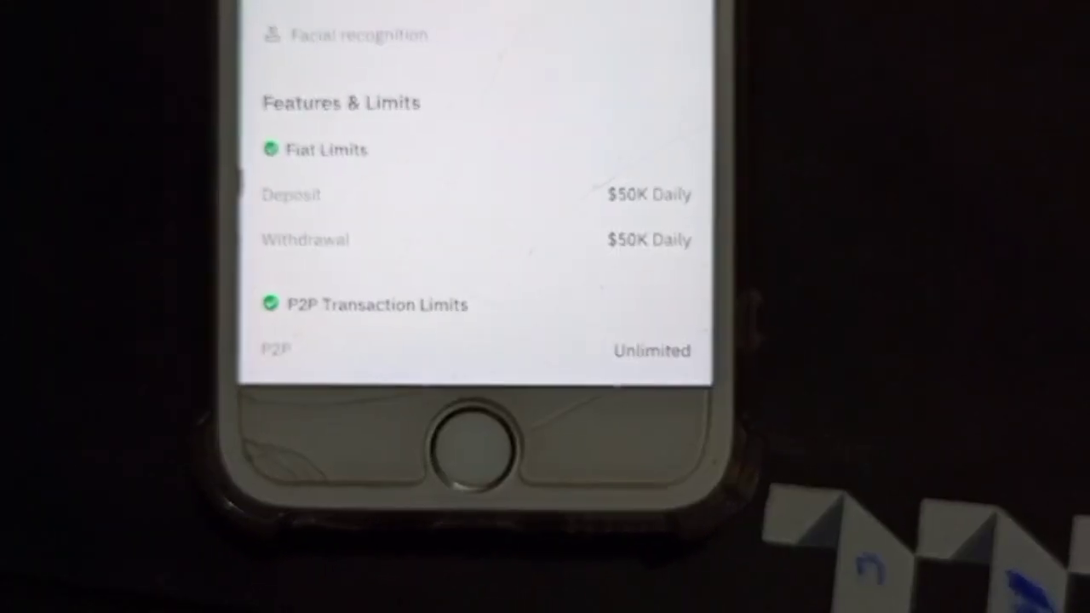
pyautogui.scroll(-3, 477, 212)
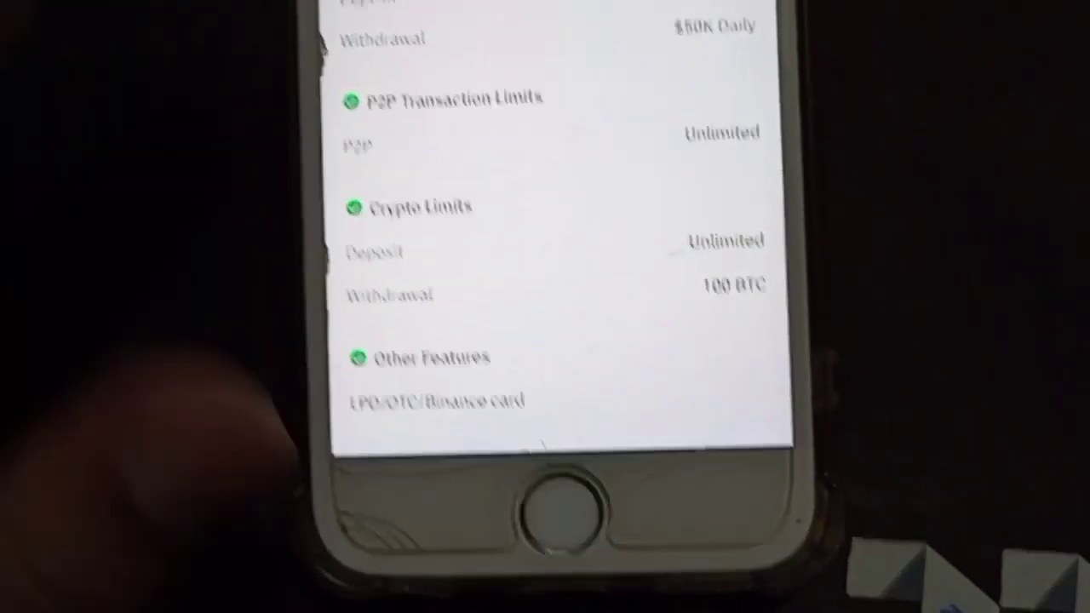
pyautogui.scroll(5, 532, 221)
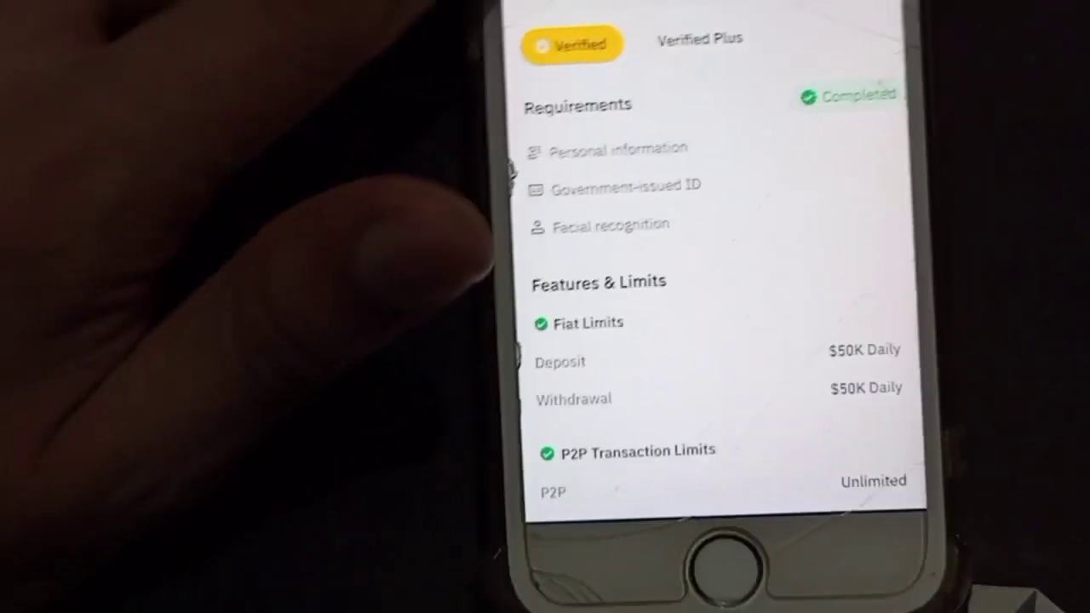
# View the Verified Plus tier in the Verification Center: proof of address for $200K limits.
pyautogui.moveTo(464, 255); pyautogui.dragTo(724, 256)
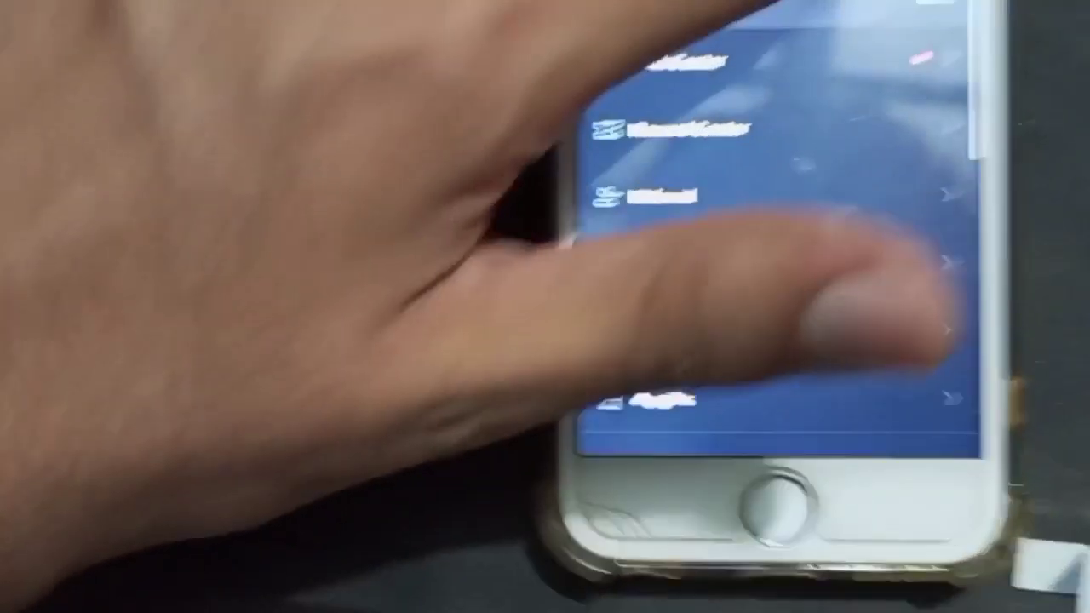
pyautogui.click(859, 324)
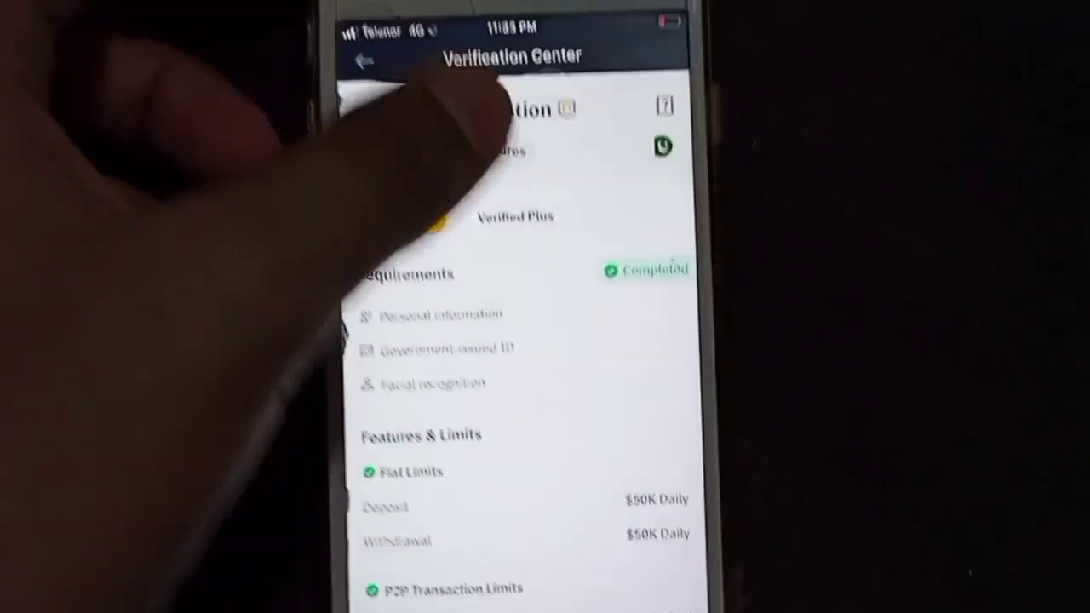
pyautogui.click(497, 194)
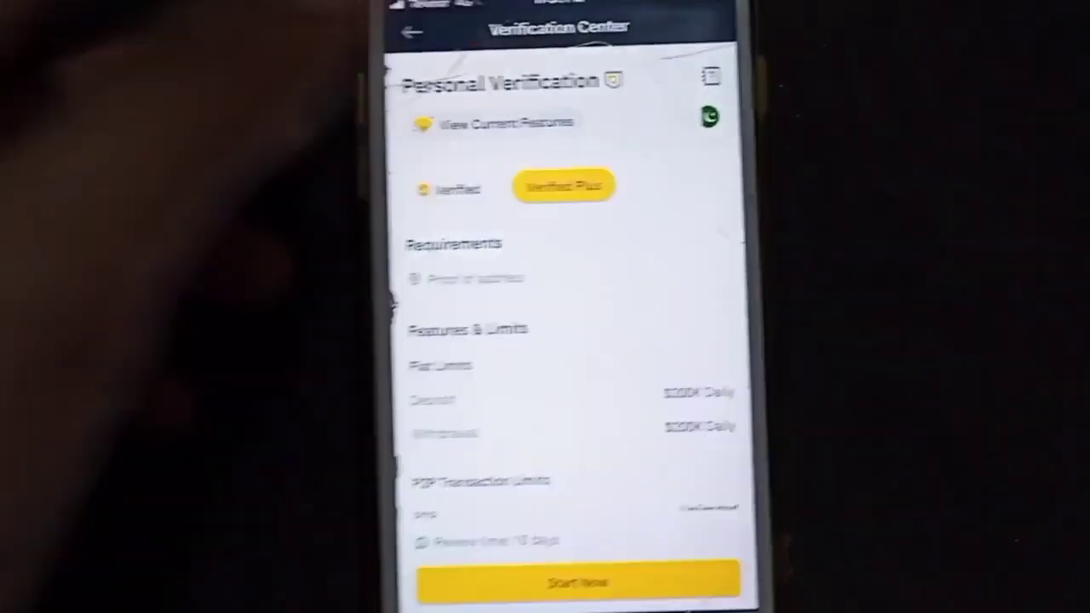
pyautogui.moveTo(523, 425); pyautogui.dragTo(462, 267)
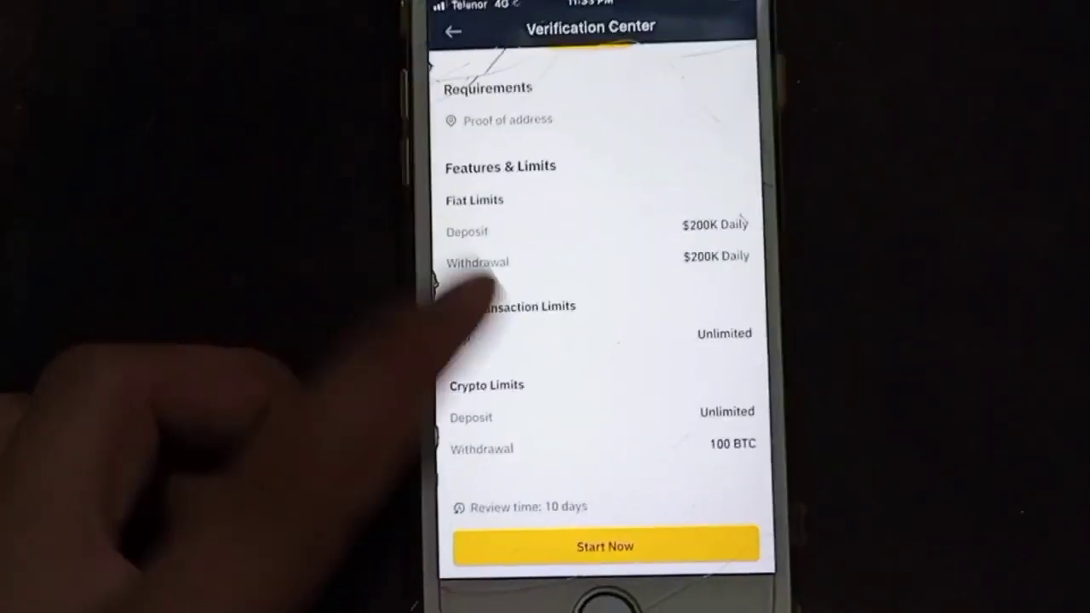